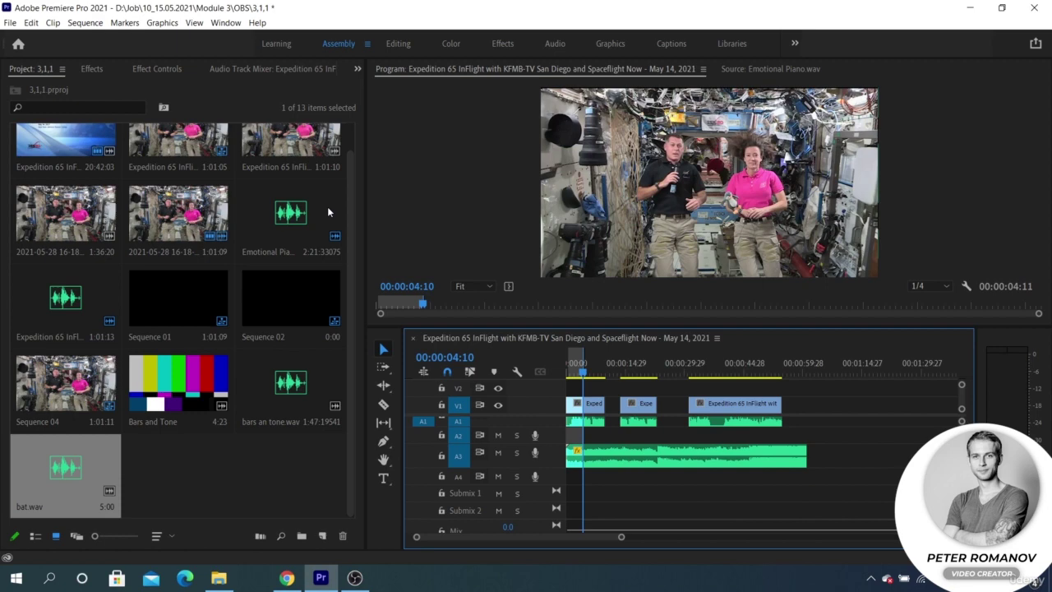
- Show the Audio Track Mixer for the Expedition 65 sequence
scroll(327, 193, "up", 1)
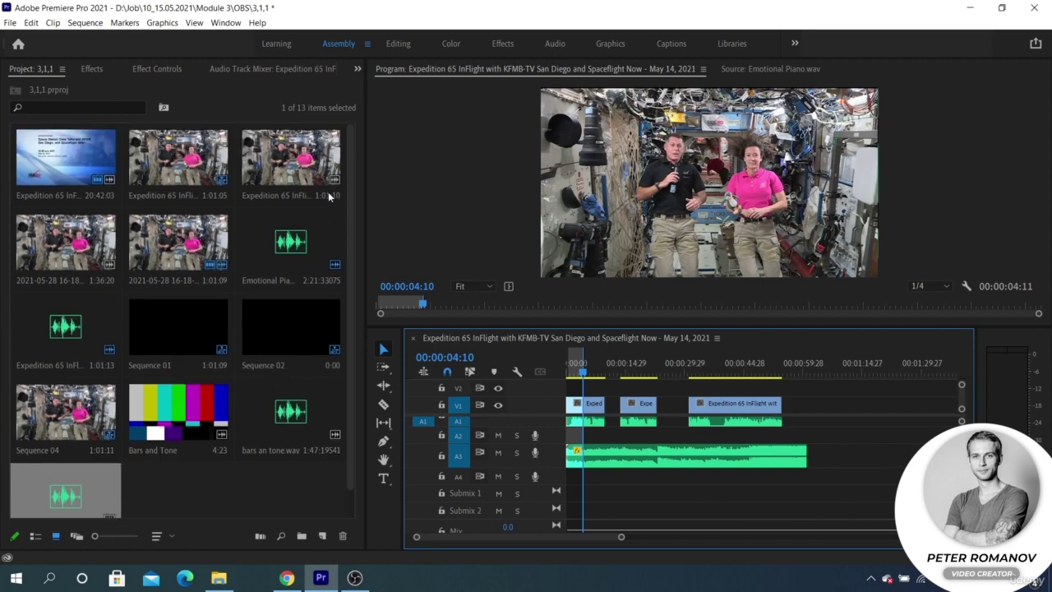
left_click(271, 69)
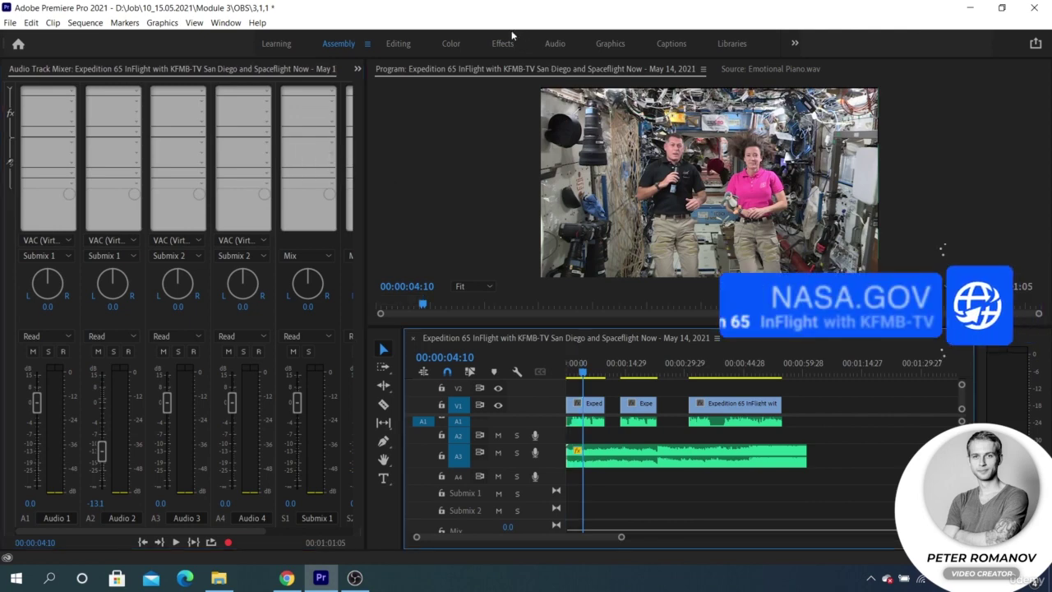
- Switch to the Audio workspace and marquee-select the three interview clips on track A1
left_click(555, 44)
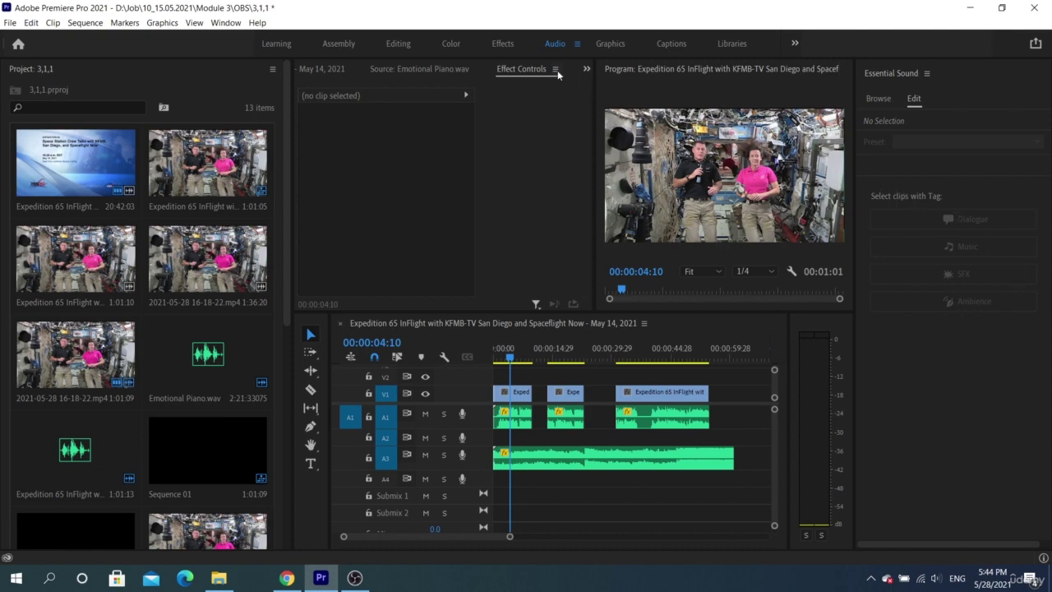
scroll(557, 70, "up", 1)
scroll(557, 70, "down", 2)
scroll(557, 72, "up", 1)
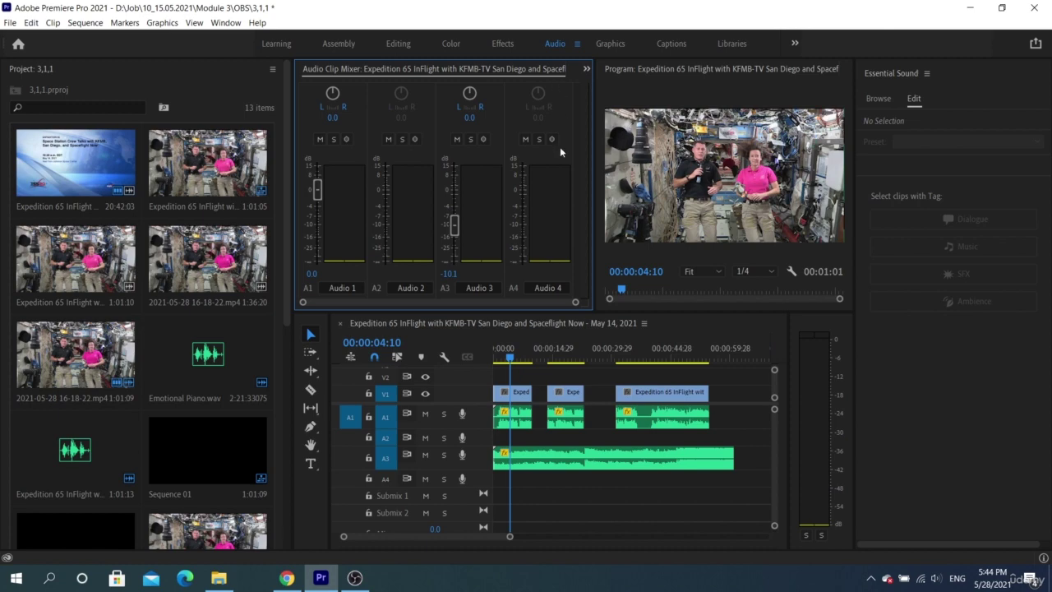
left_click_drag(727, 414, 520, 423)
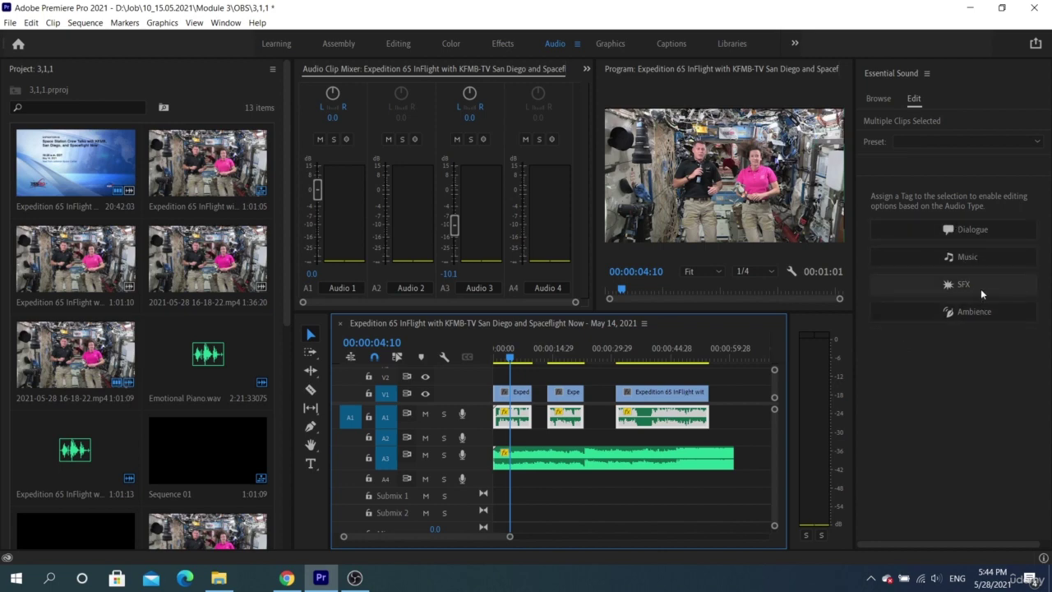
- Tag the A1 clips as Dialogue, auto-match loudness to -23.00 LUFS, and enlarge tracks A1 and A3
left_click(982, 235)
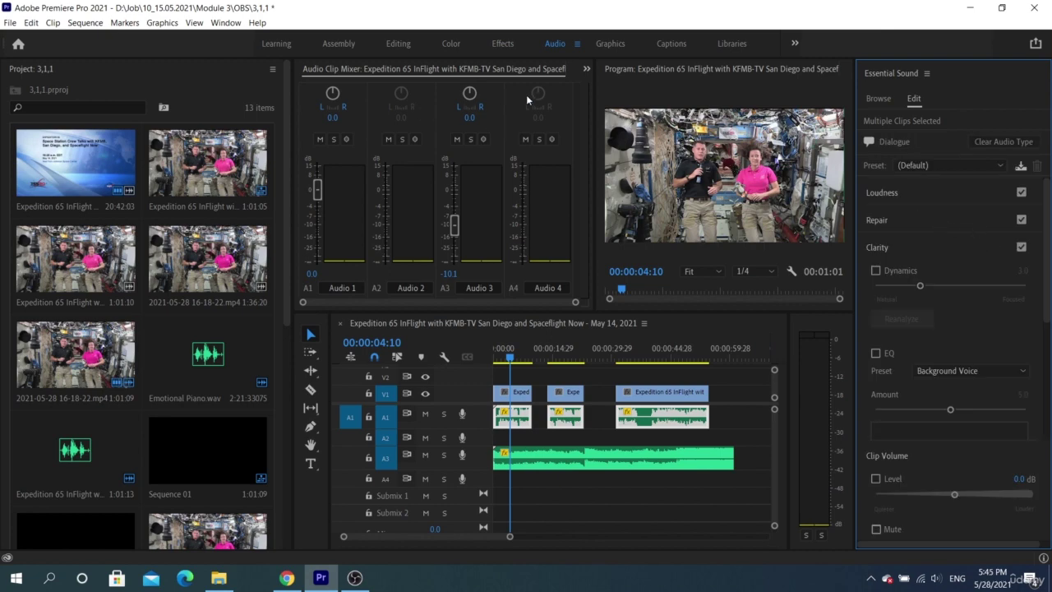
left_click(585, 71)
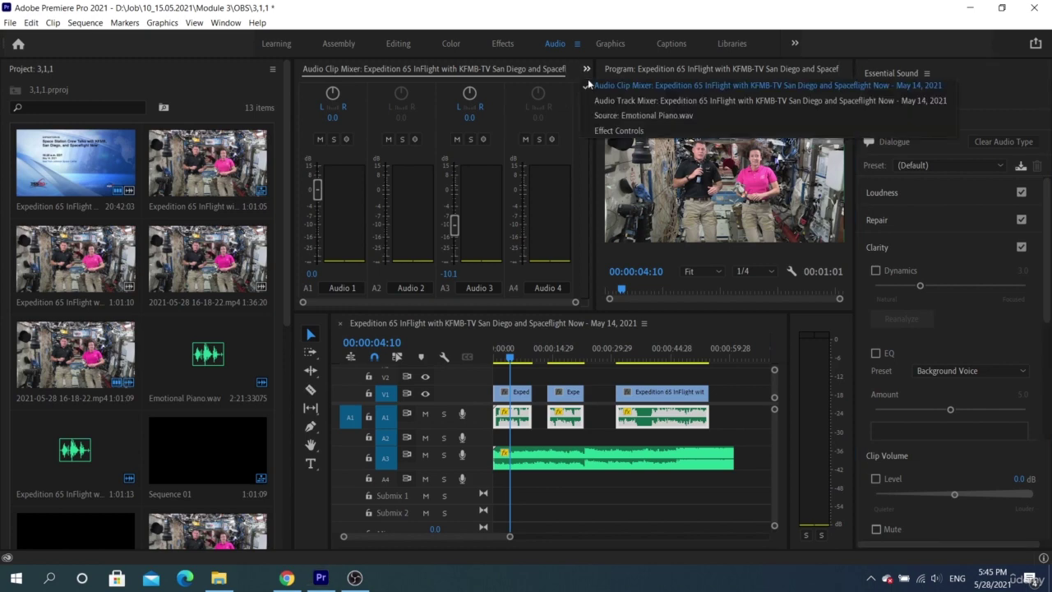
left_click(605, 133)
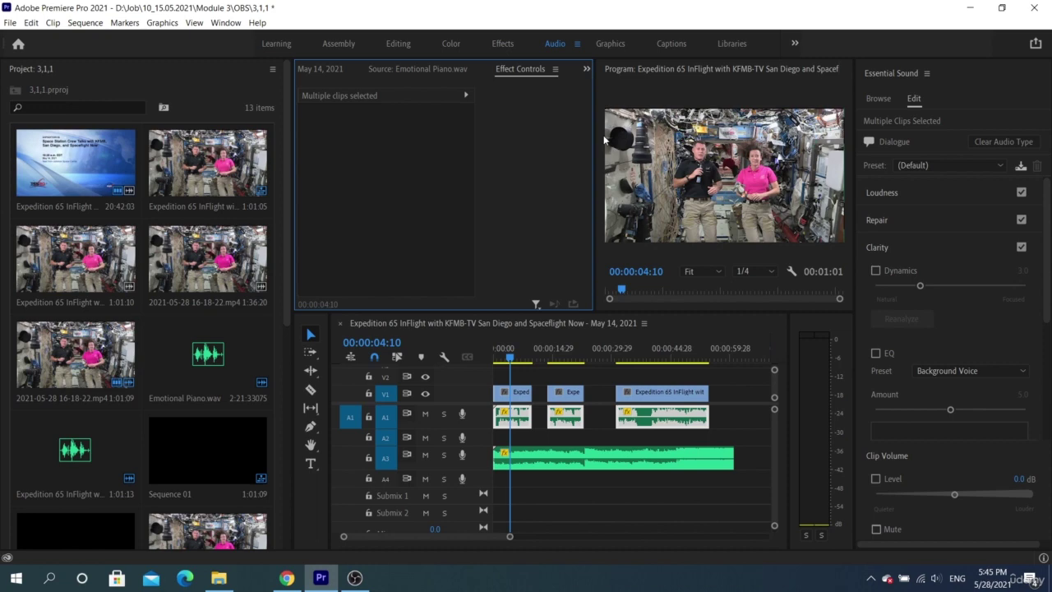
left_click(926, 189)
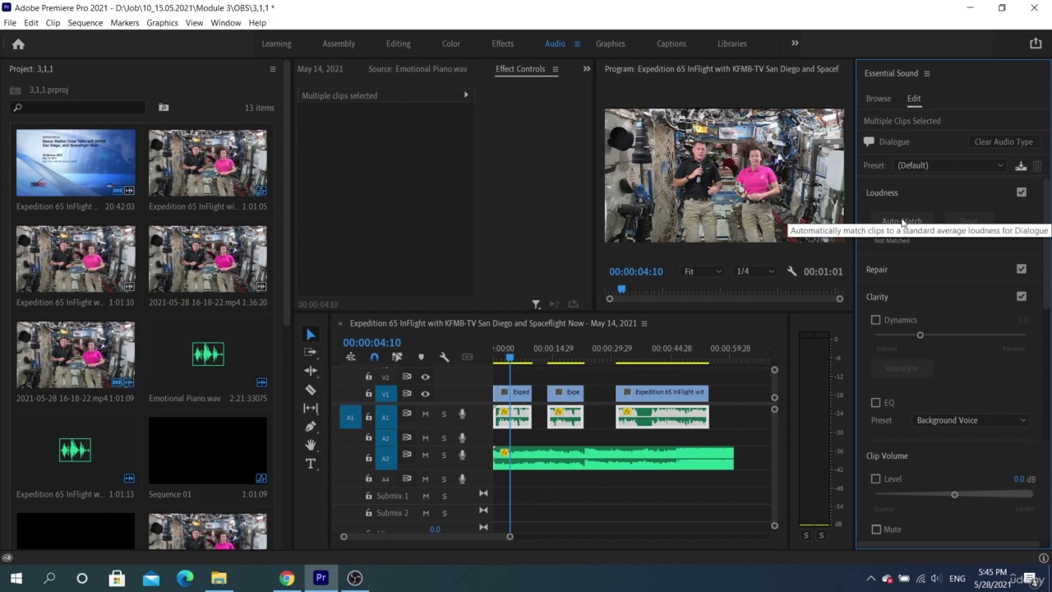
left_click(903, 222)
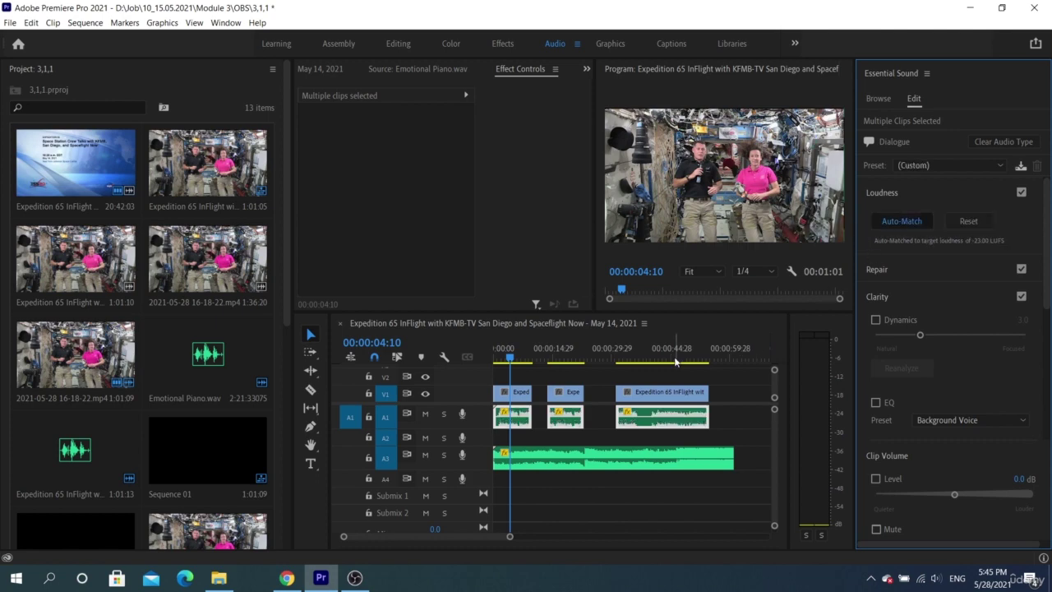
double_click(481, 413)
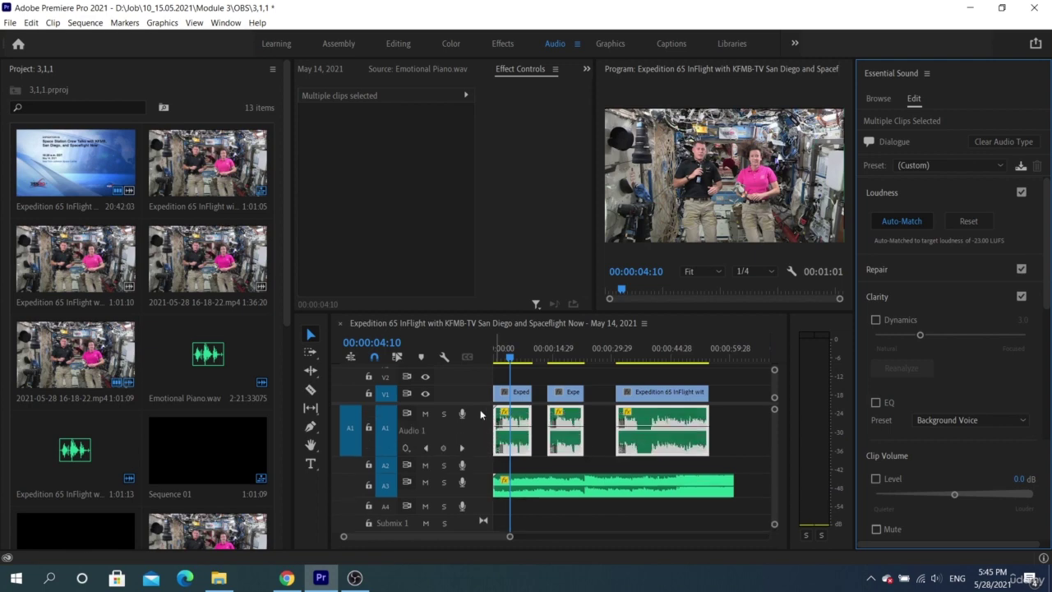
double_click(481, 485)
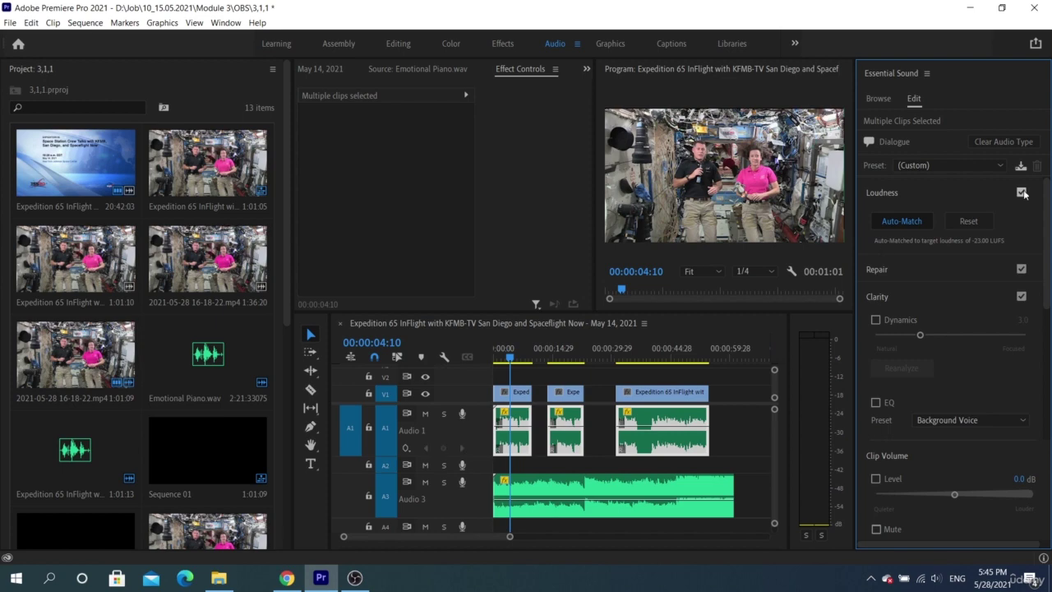
- Expand the Repair options and turn on Reduce Noise for the middle dialogue clip
left_click(1021, 192)
left_click(889, 218)
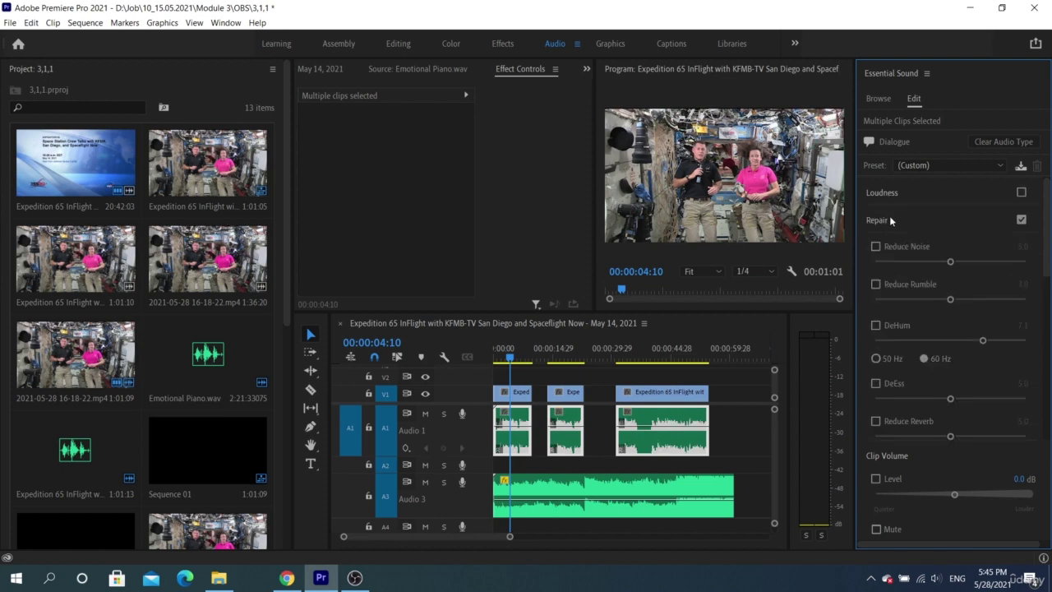
left_click(1021, 192)
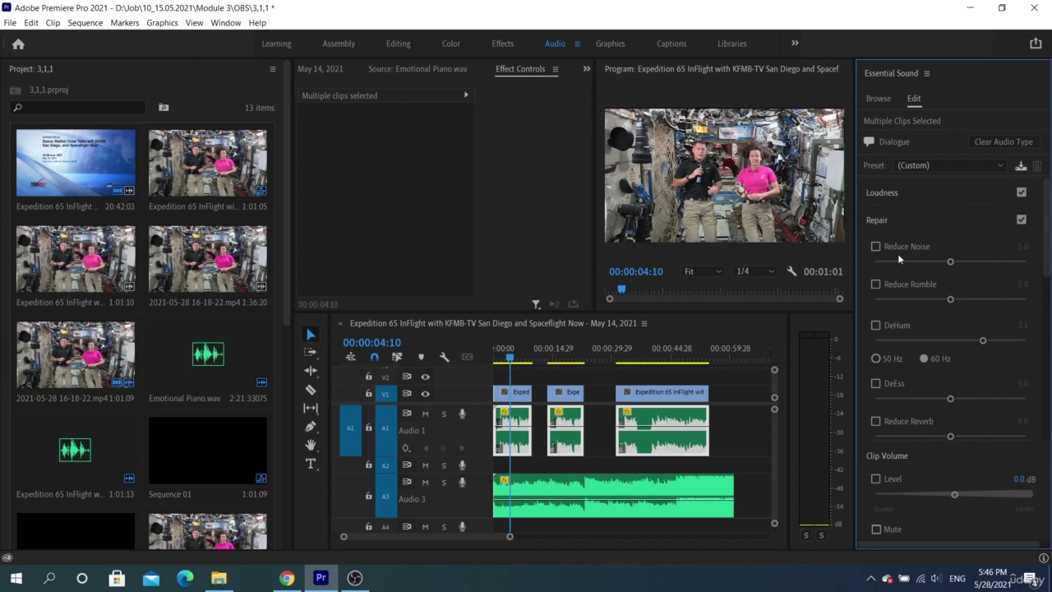
left_click(565, 429)
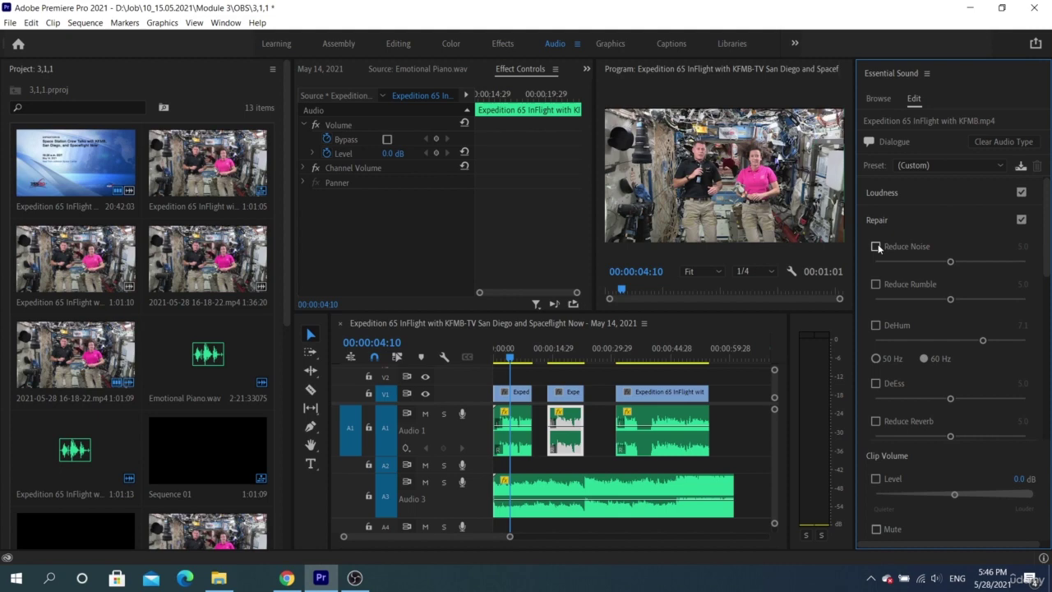
left_click(875, 246)
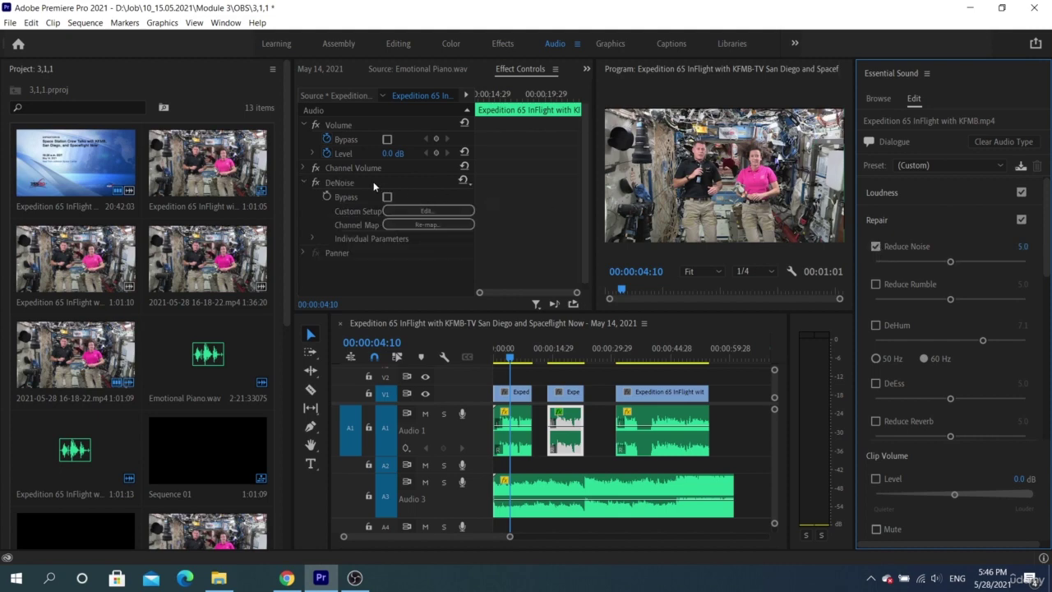
- Show the Effects panel, set Reduce Noise to 4.7, then uncheck it
left_click(228, 23)
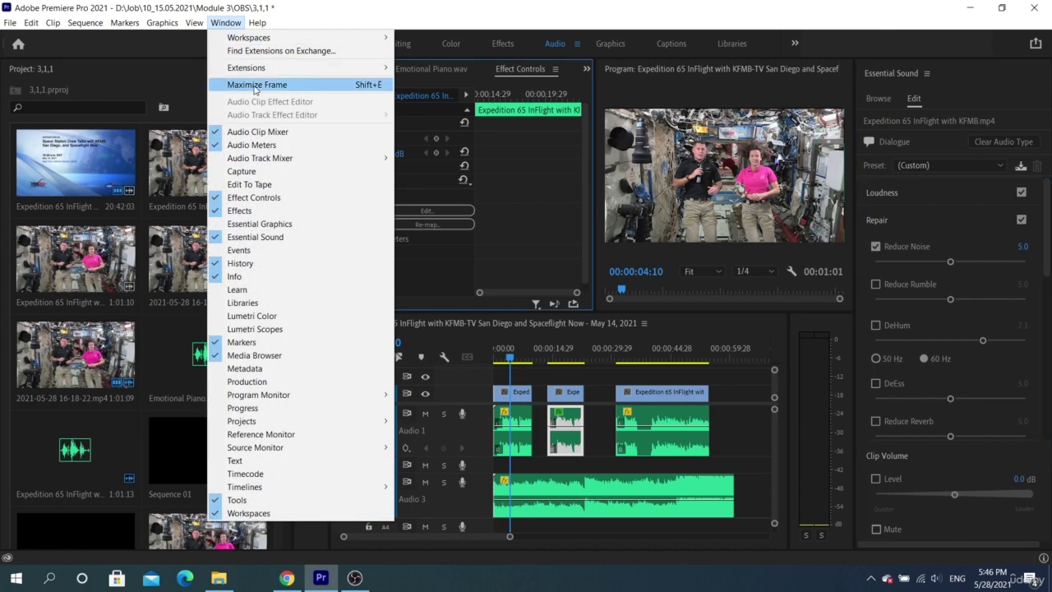
left_click(281, 208)
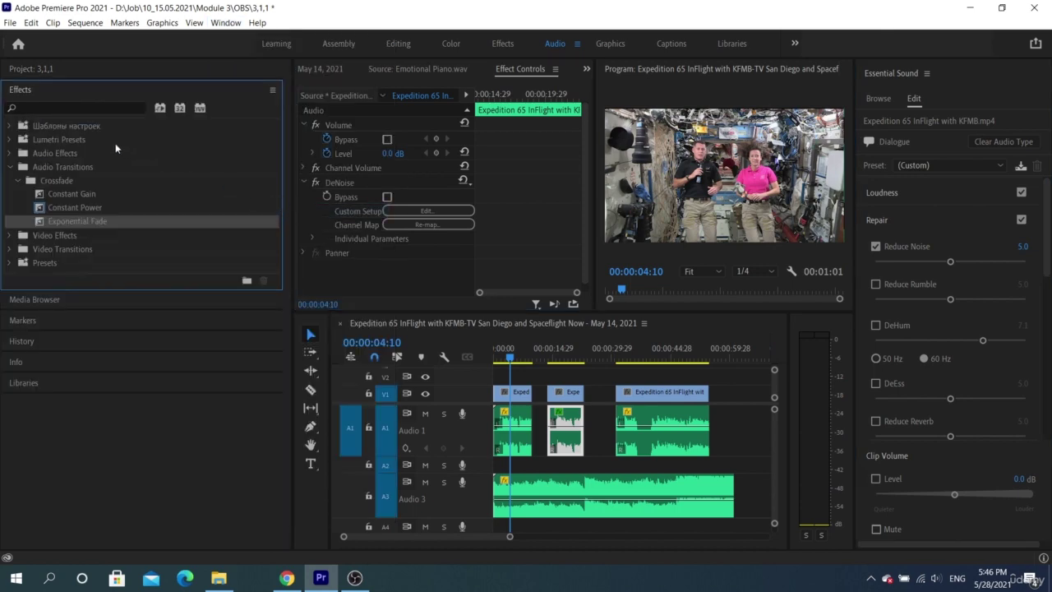
left_click(36, 107)
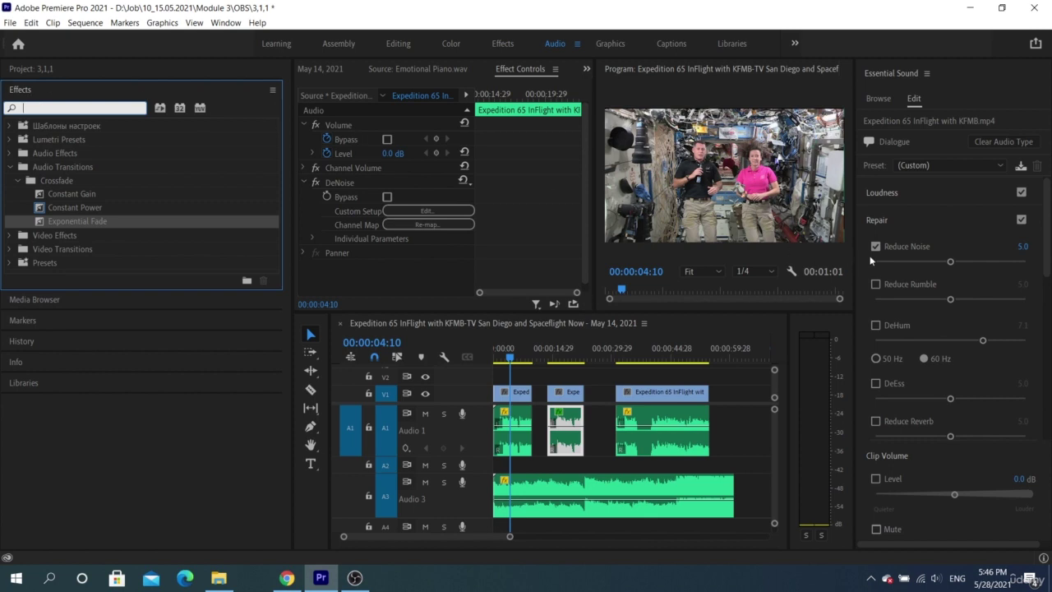
mouse_move(947, 263)
left_mouse_down()
mouse_move(958, 261)
mouse_move(932, 264)
left_mouse_up()
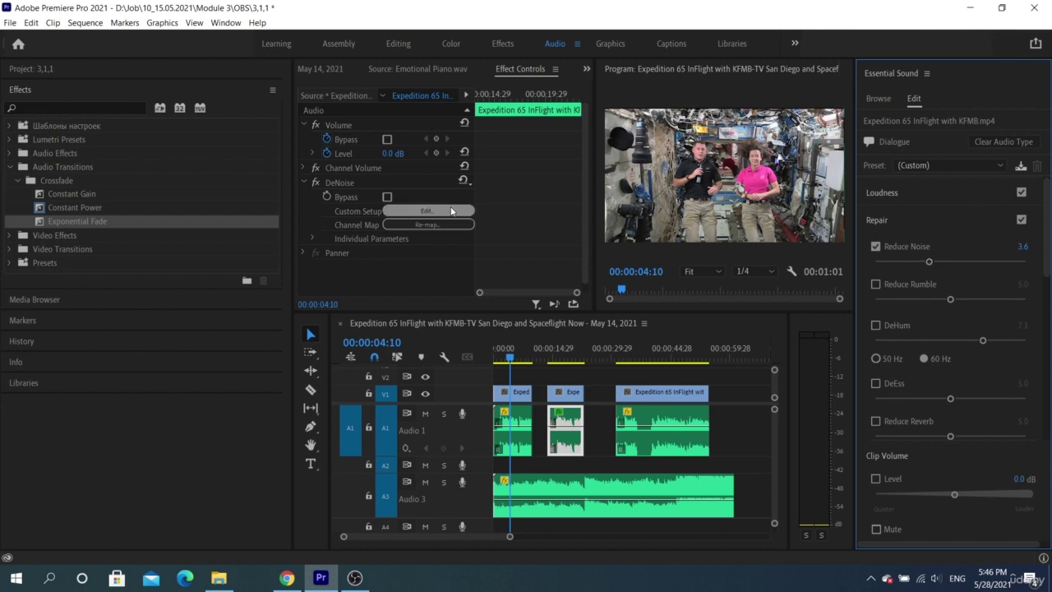
left_click(347, 182)
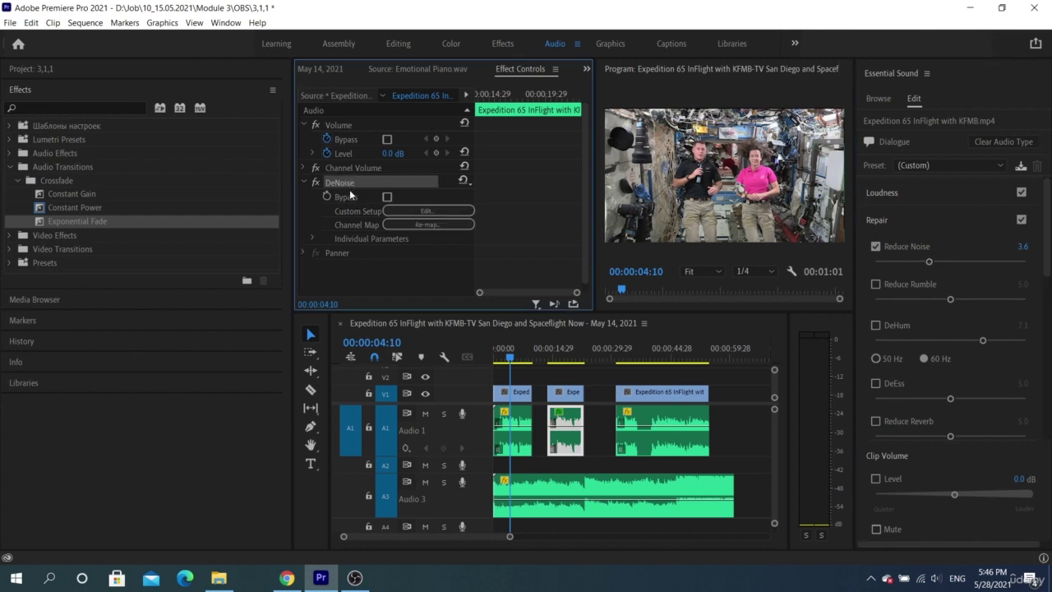
left_click(348, 199)
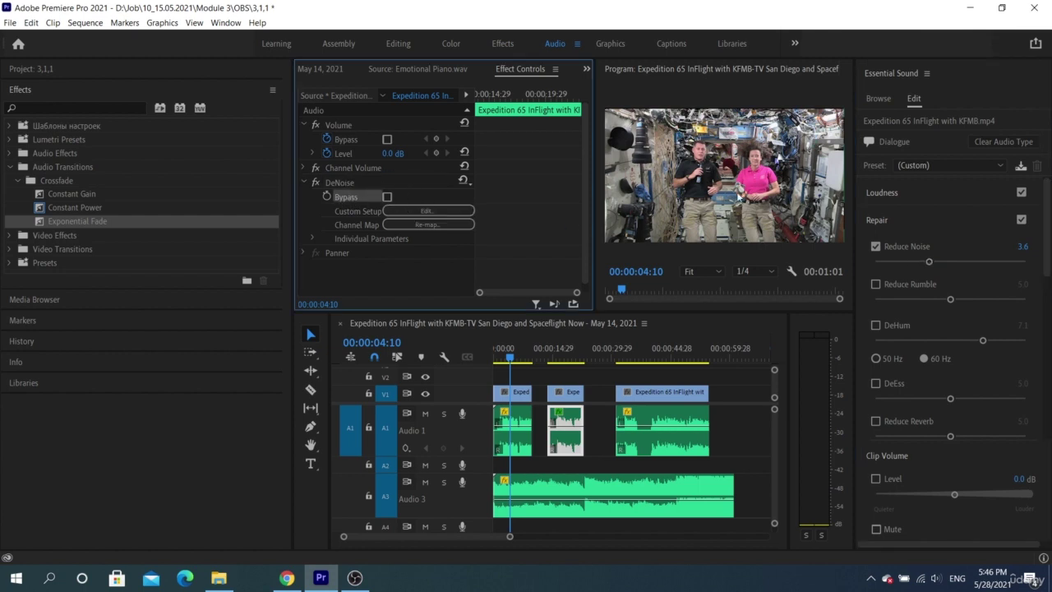
left_click_drag(928, 261, 945, 263)
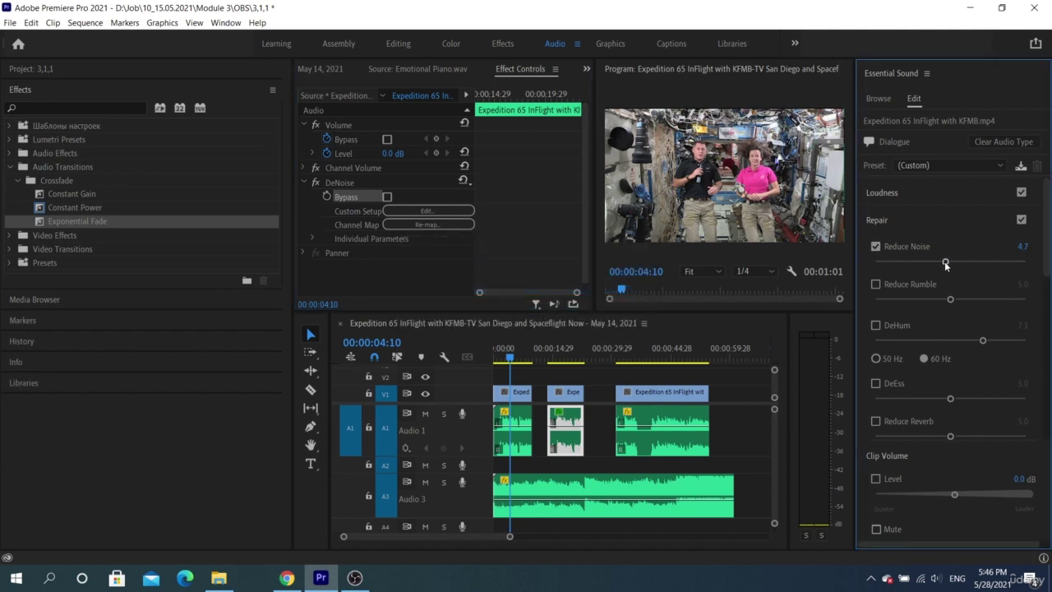
left_click(929, 244)
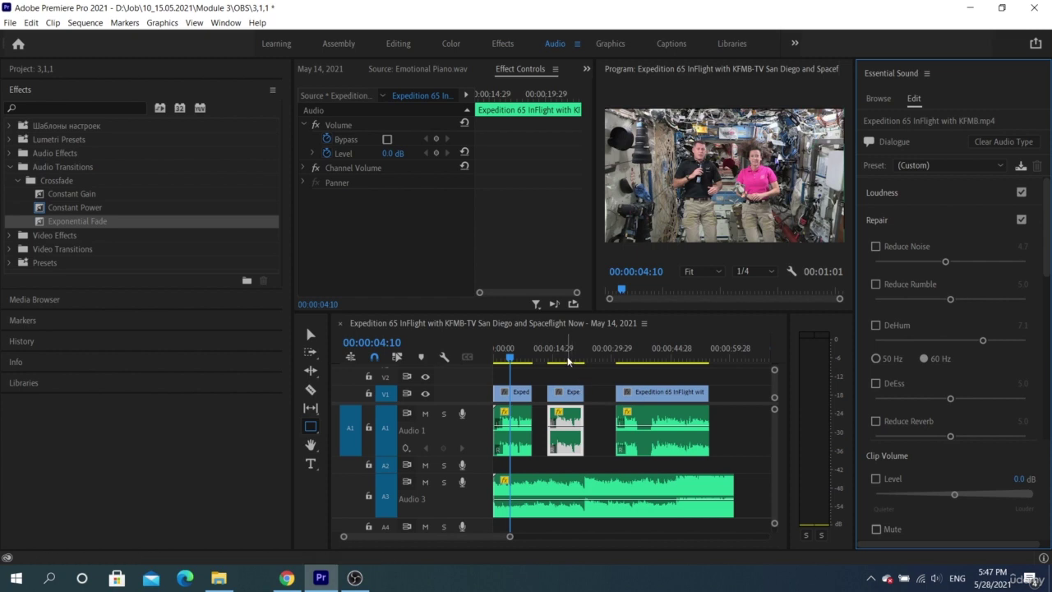
- Audition DeHum and Reduce Noise at 5.8 on the middle clip, then switch Repair off
left_click(560, 359)
key("space")
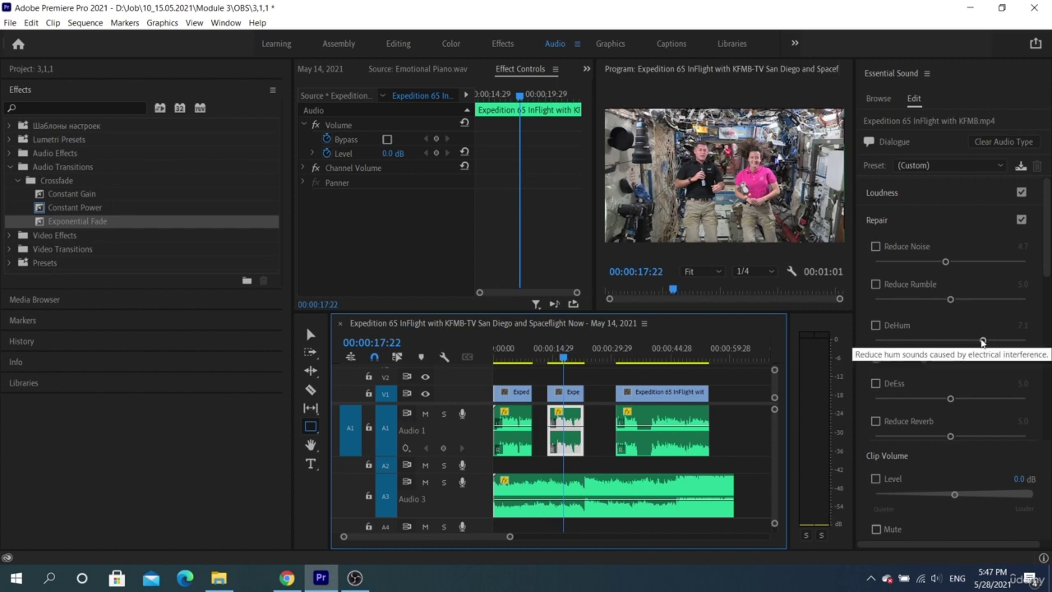
left_click_drag(982, 339, 950, 340)
left_click_drag(947, 261, 962, 261)
left_click(558, 359)
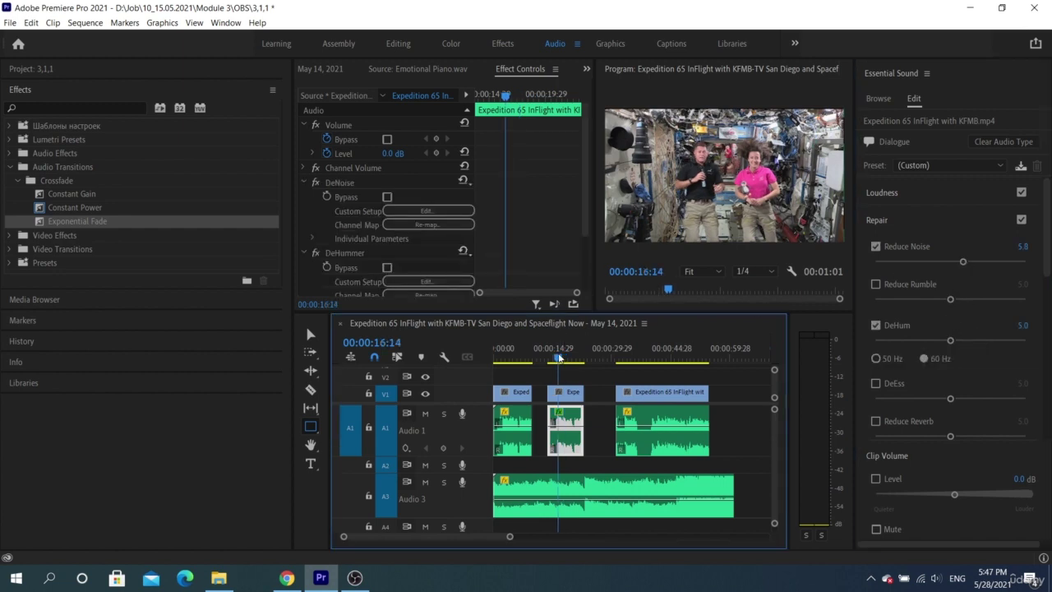
key("space")
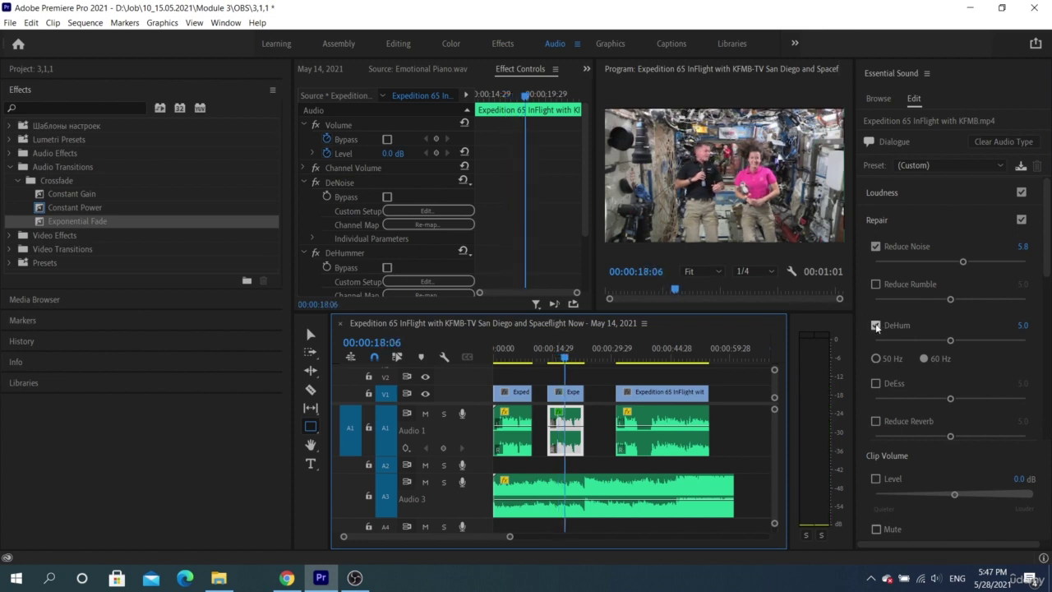
left_click(1020, 220)
- Collapse Repair, enable Clarity Dynamics at 3.0, and select the Dynamics Processing effect
left_click(1020, 220)
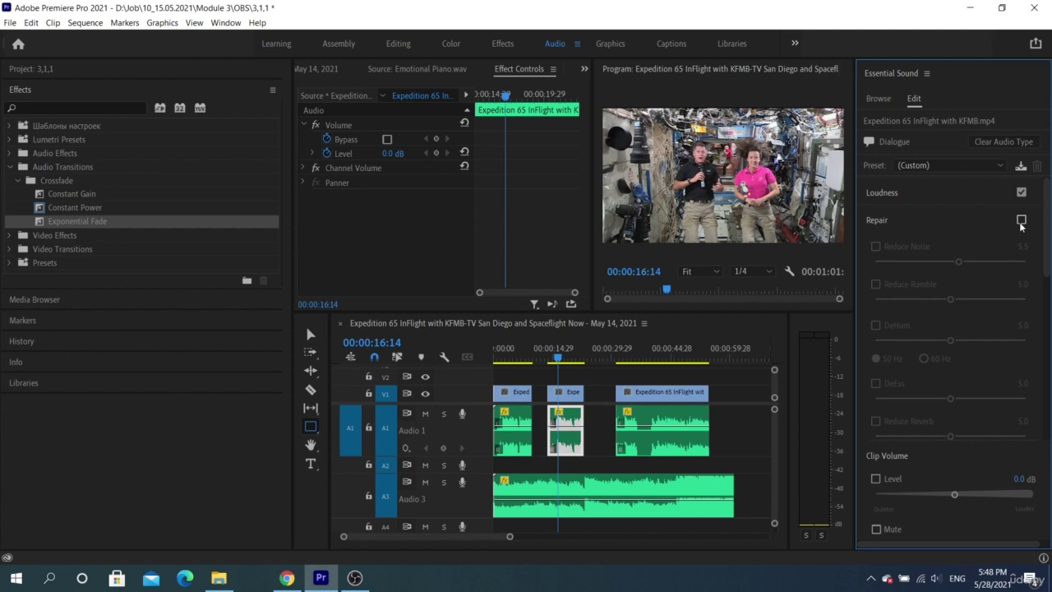
left_click(917, 223)
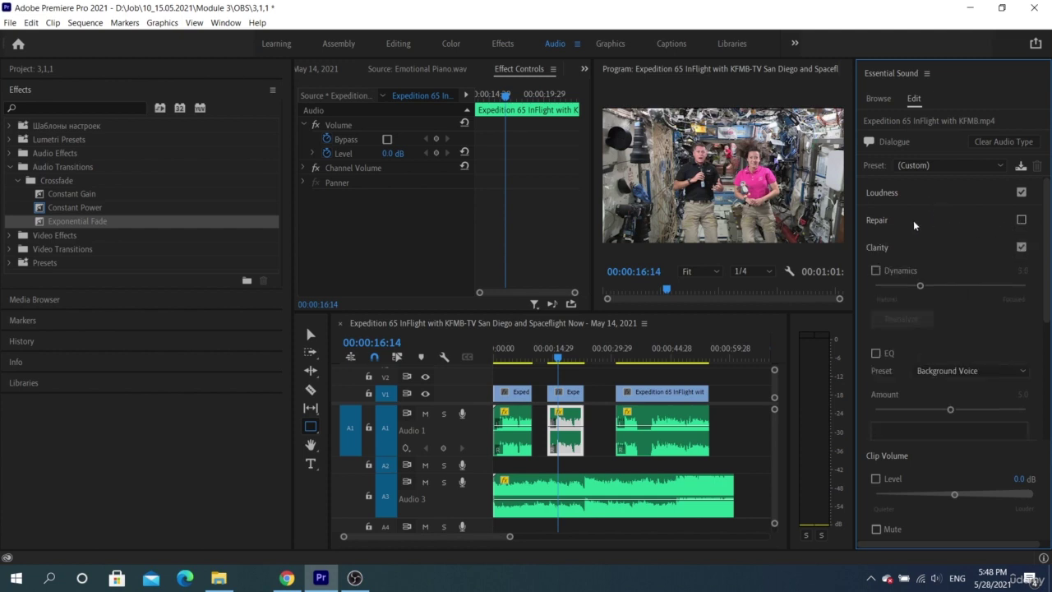
left_click(901, 248)
left_click(875, 270)
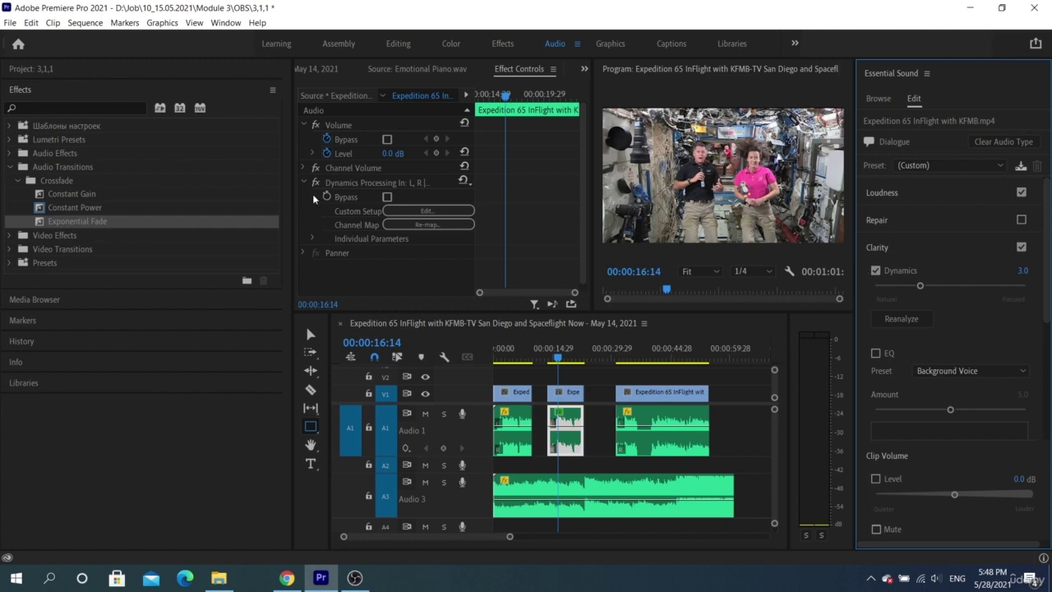
left_click(343, 187)
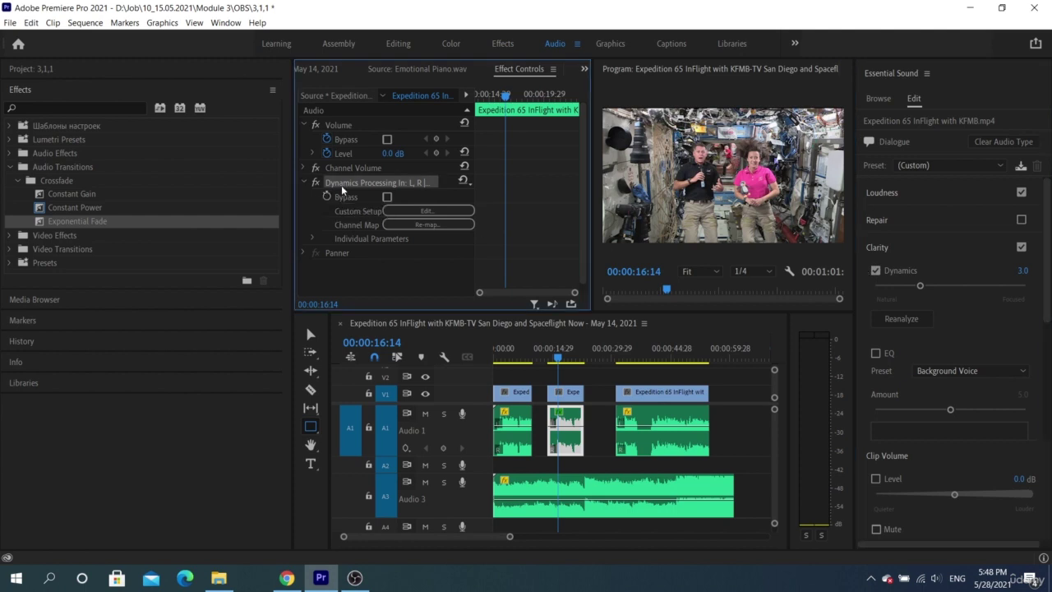
- Open the Dynamics Processing curve editor and raise Clarity Dynamics to 8.3
left_click(395, 211)
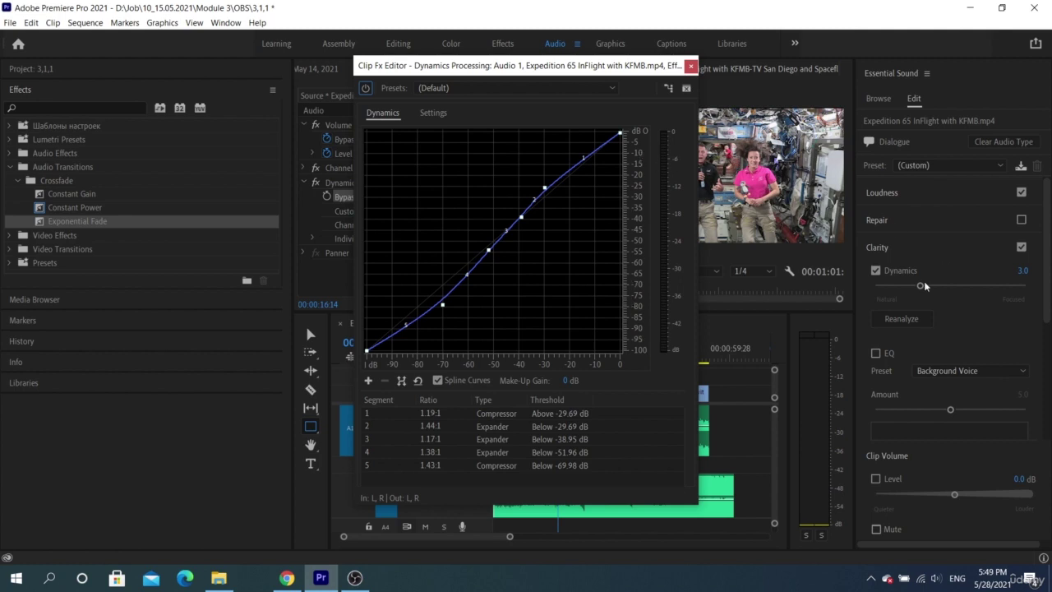
left_click_drag(920, 286, 990, 284)
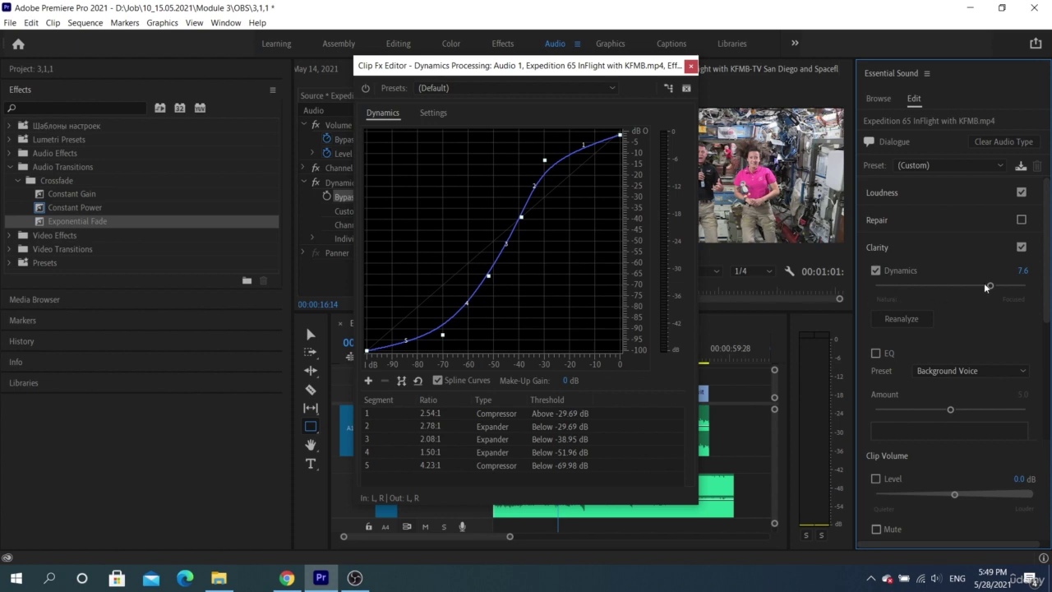
left_click_drag(990, 285, 1004, 268)
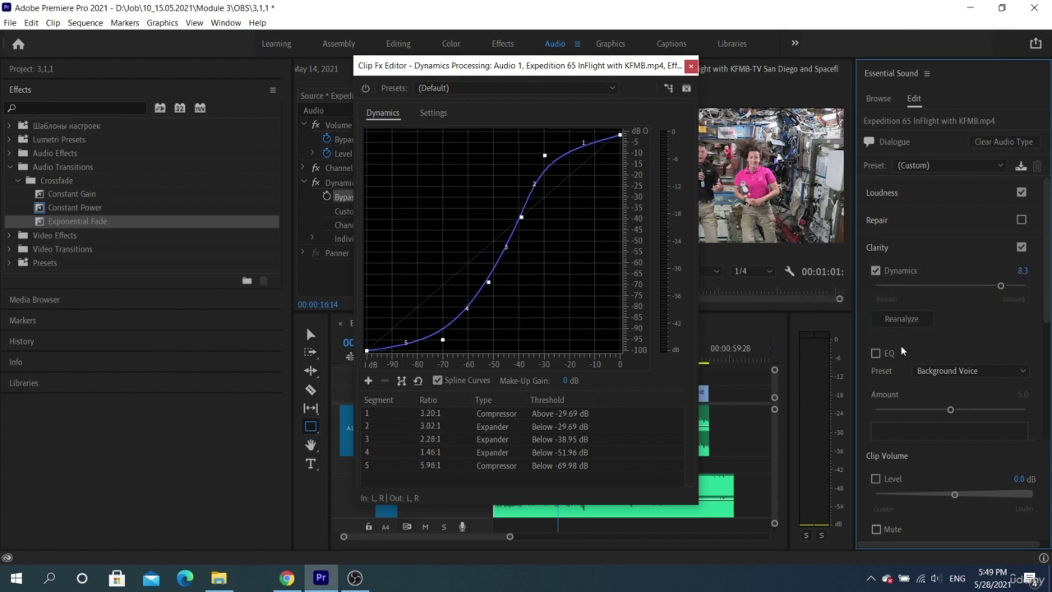
- Enable Clarity EQ with the Intercom preset, showing the Graphic Equalizer editor instead of Dynamics
left_click(875, 354)
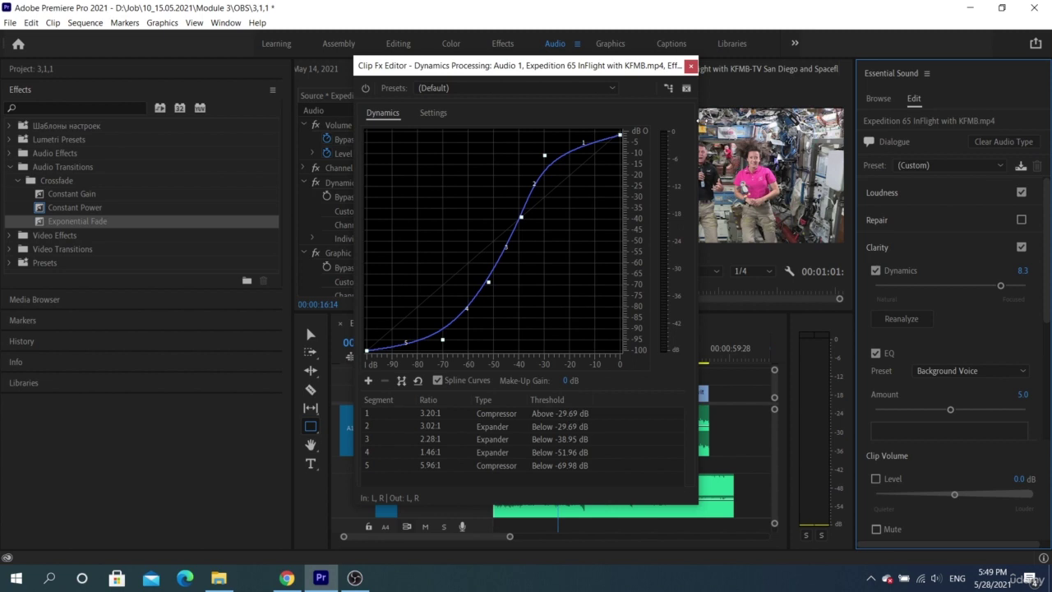
left_click(690, 69)
left_click(438, 283)
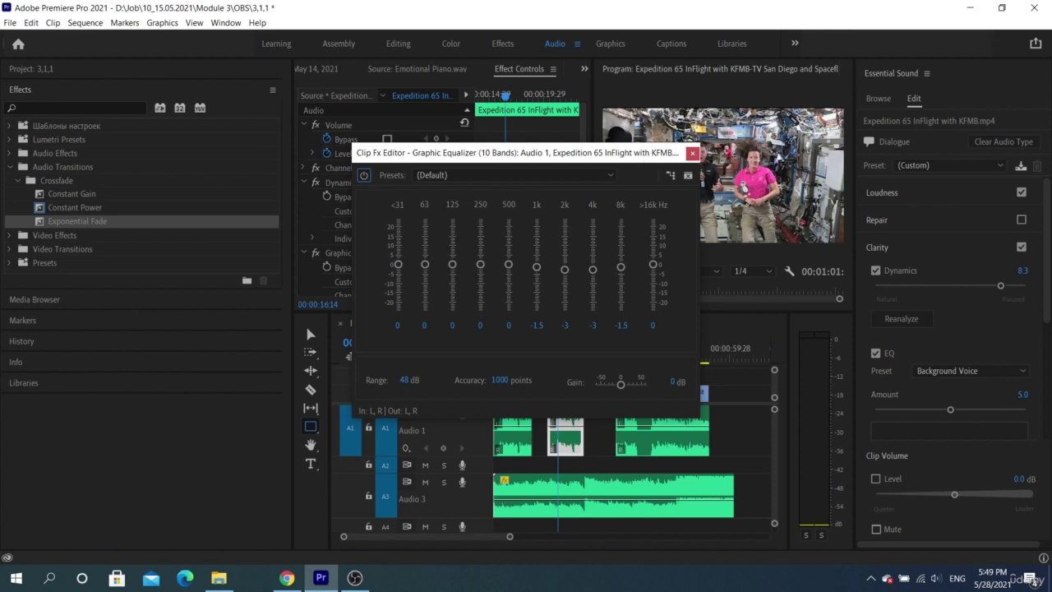
left_click(941, 370)
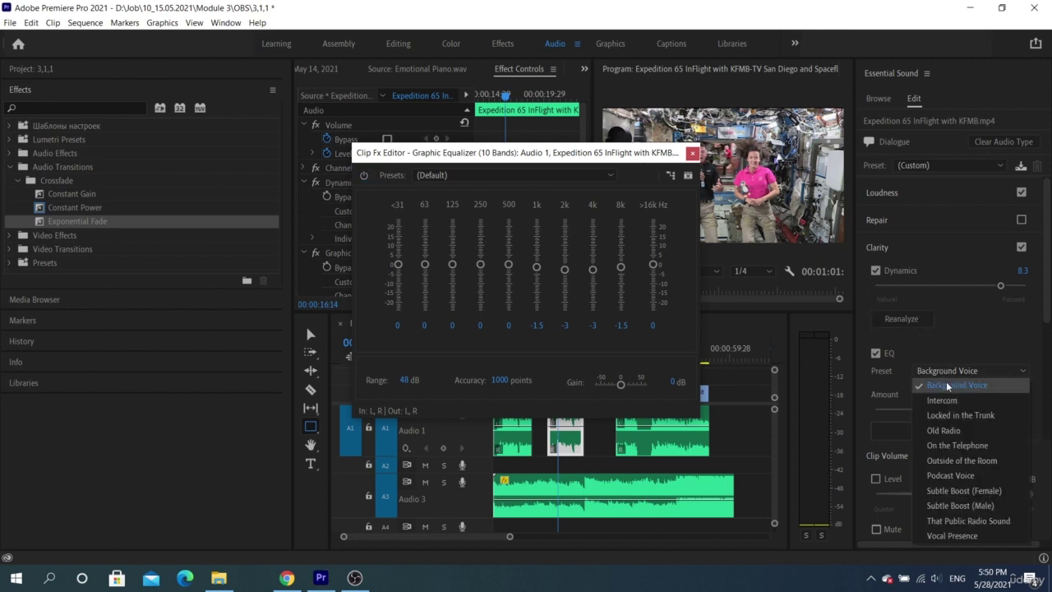
left_click(945, 381)
left_click(958, 371)
left_click(959, 400)
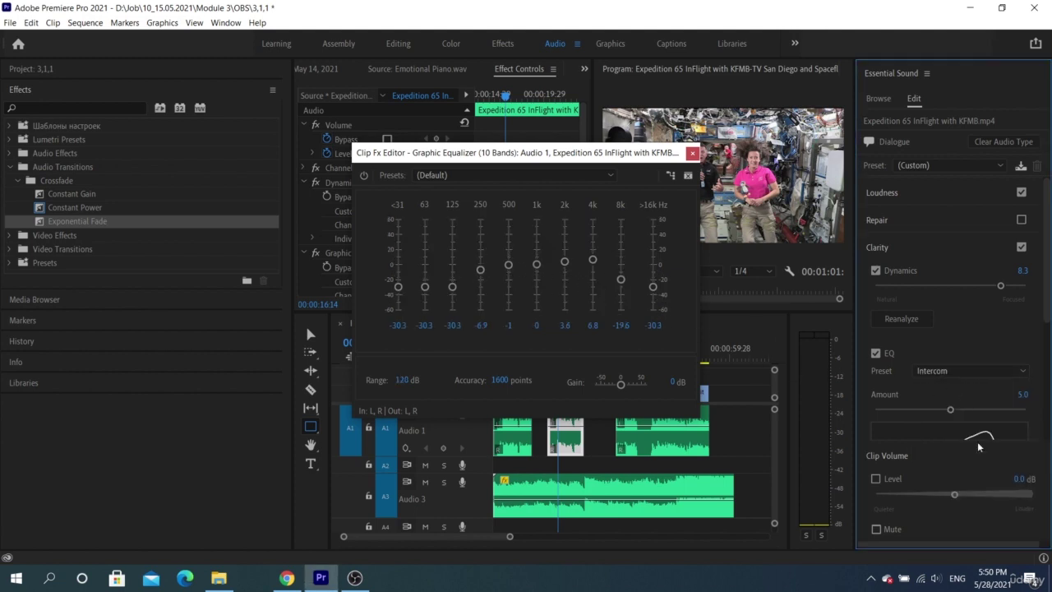
scroll(997, 362, "down", 2)
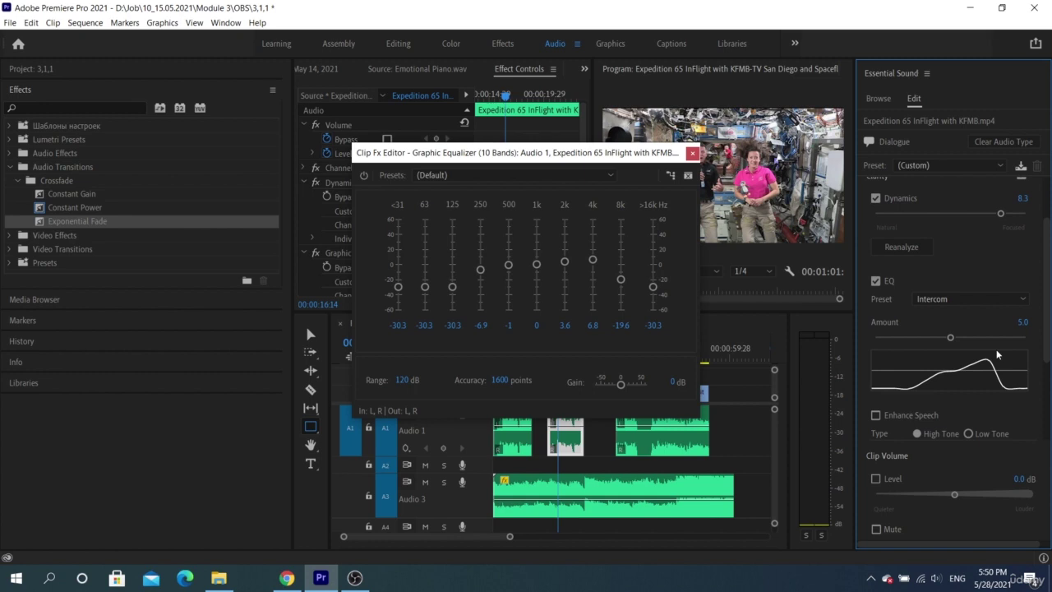
scroll(901, 345, "down", 4)
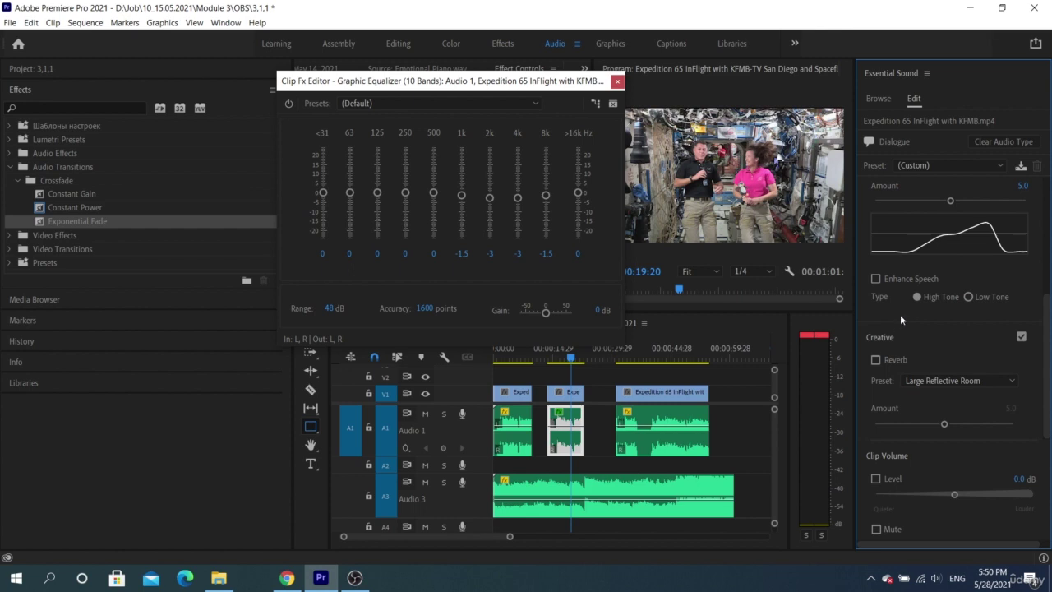
- Toggle Enhance Speech, then enable Creative Reverb at amount 1.6 and audition it
left_click(874, 278)
key("ctrl+z")
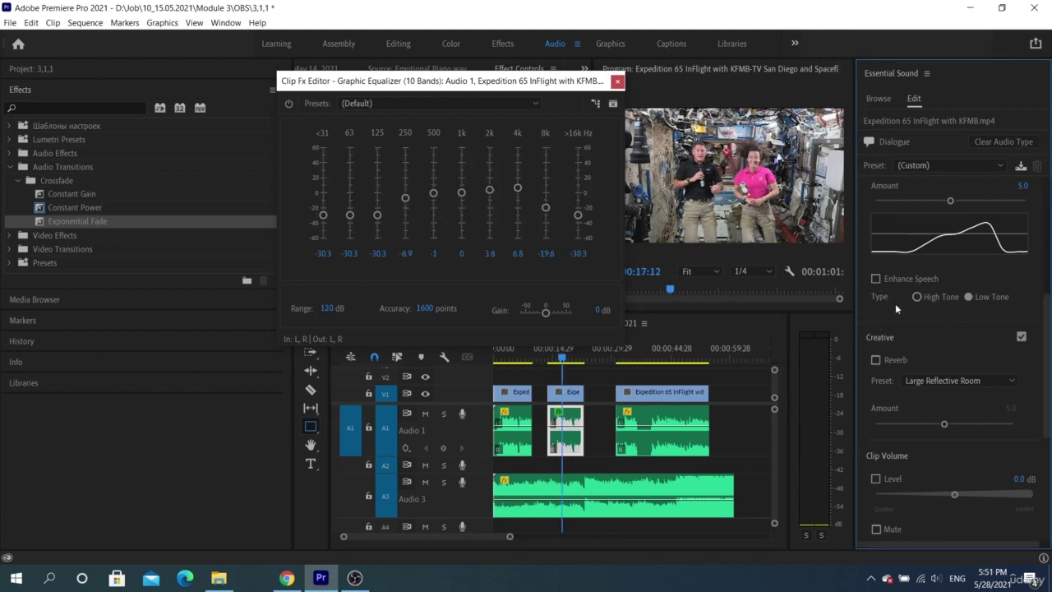
left_click(876, 359)
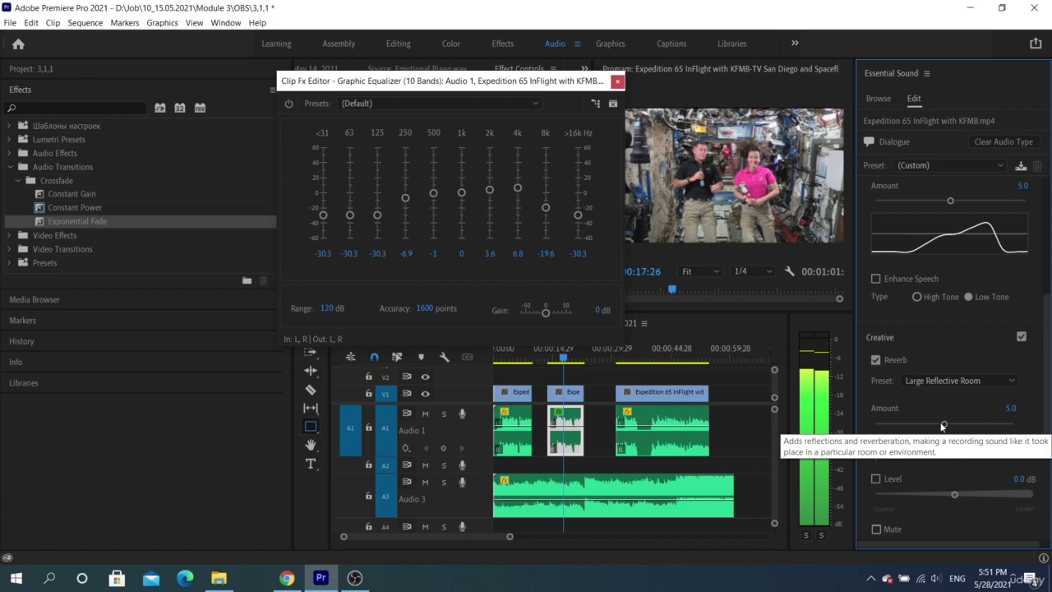
left_click_drag(944, 424, 972, 424)
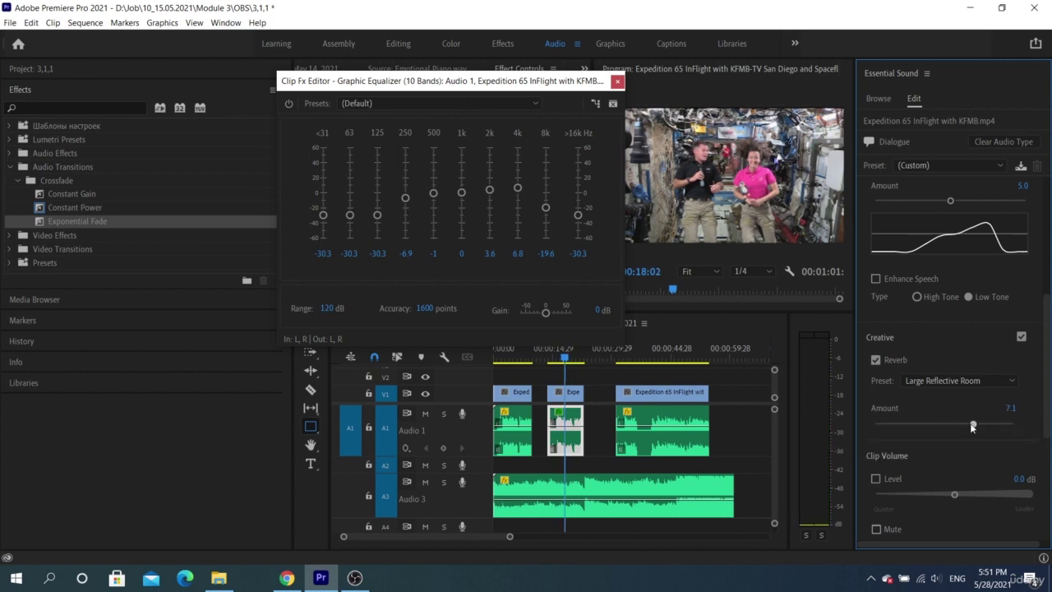
key("space")
left_click(897, 424)
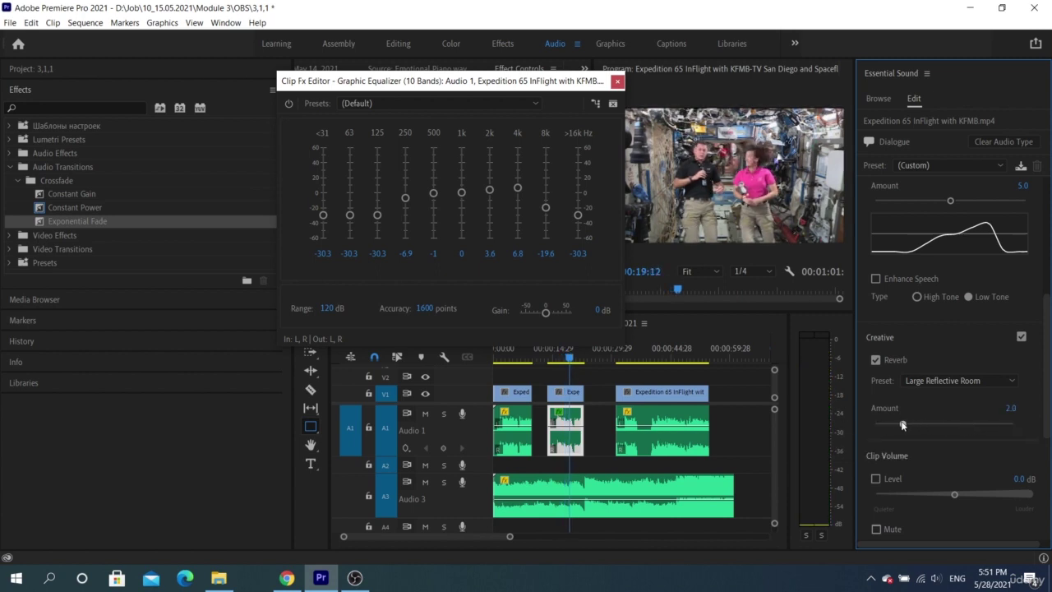
key("space")
key("space")
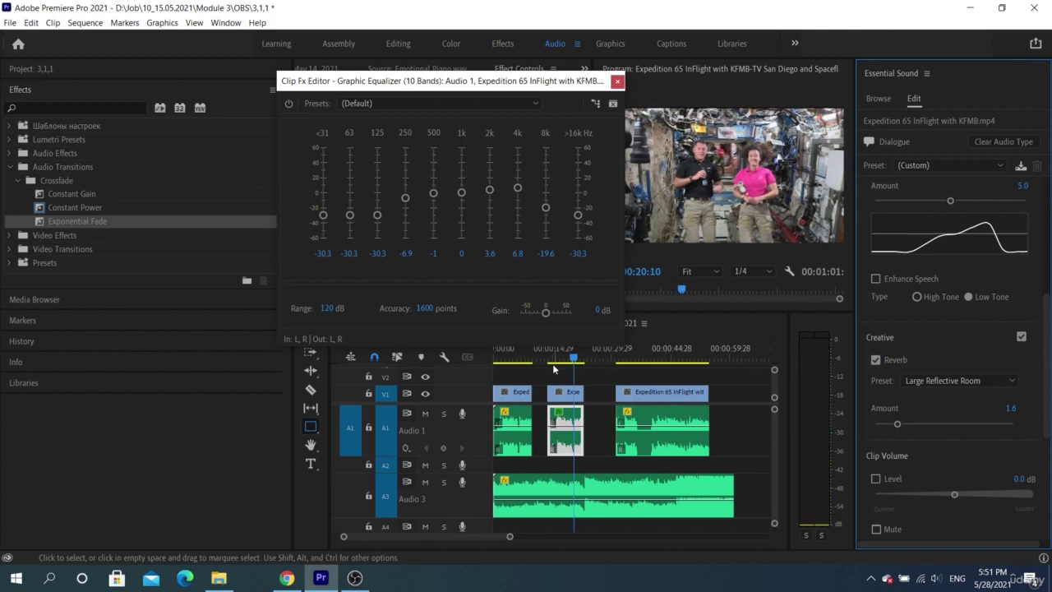
left_click(559, 348)
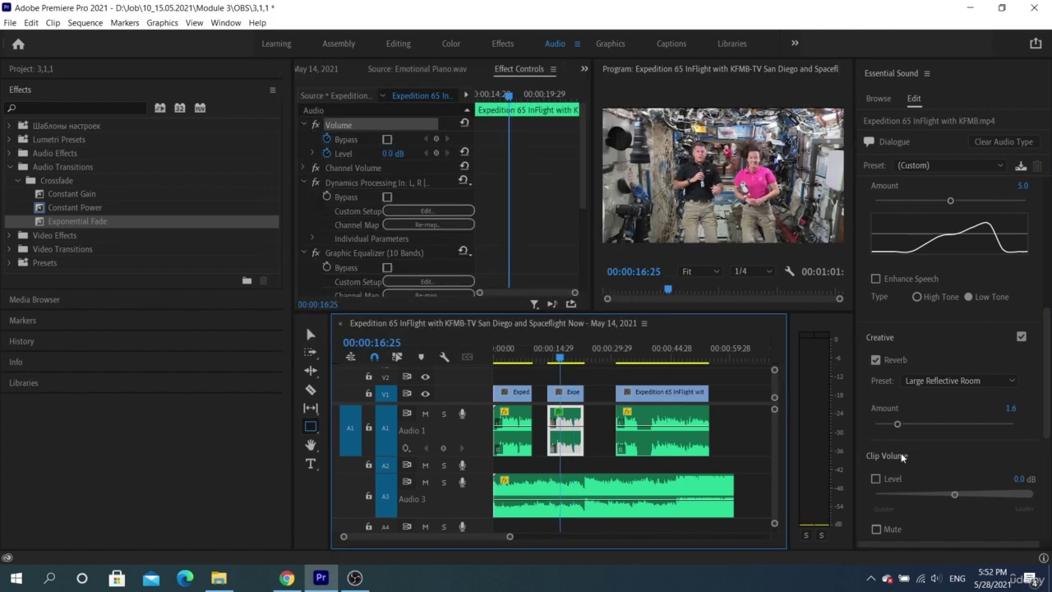
- Enable Clip Volume Level at -8.2 dB, toggling Mute on and back off
left_click(875, 479)
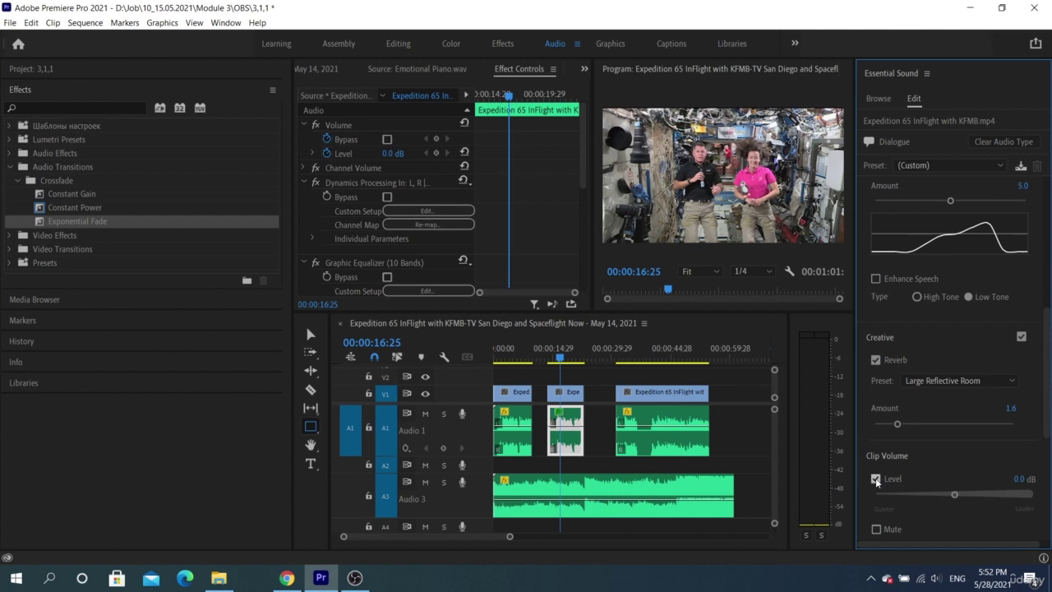
left_click(875, 479)
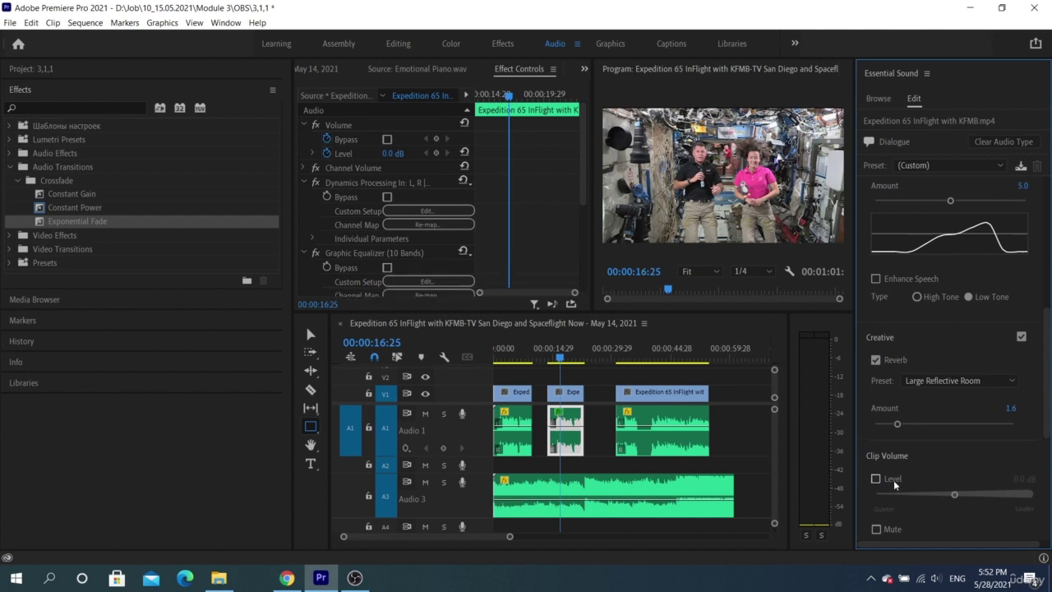
left_click(875, 480)
mouse_move(955, 495)
left_mouse_down()
mouse_move(988, 494)
mouse_move(935, 495)
left_mouse_up()
left_click(876, 529)
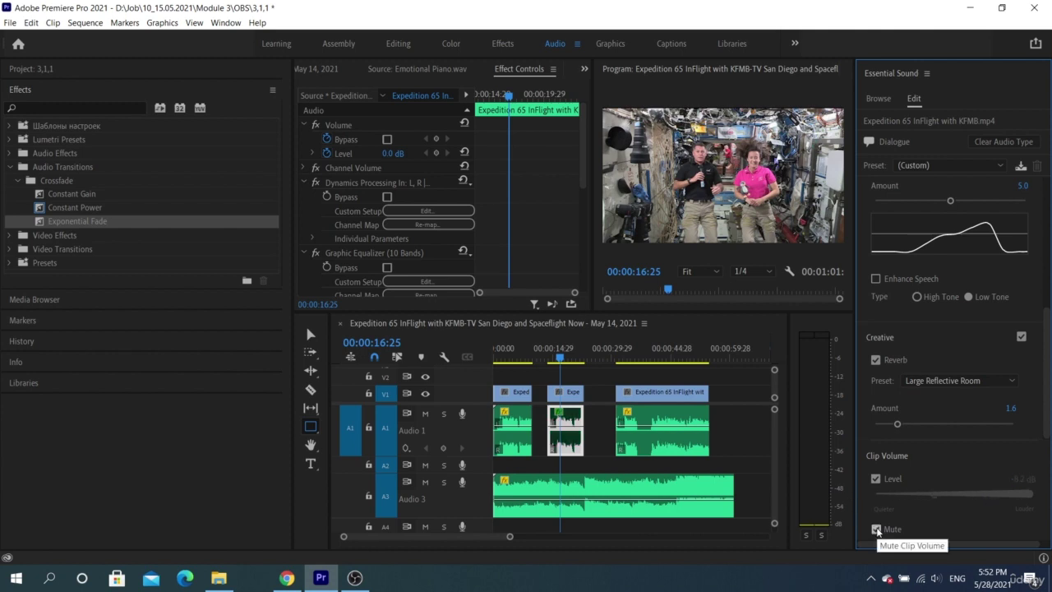
left_click(876, 529)
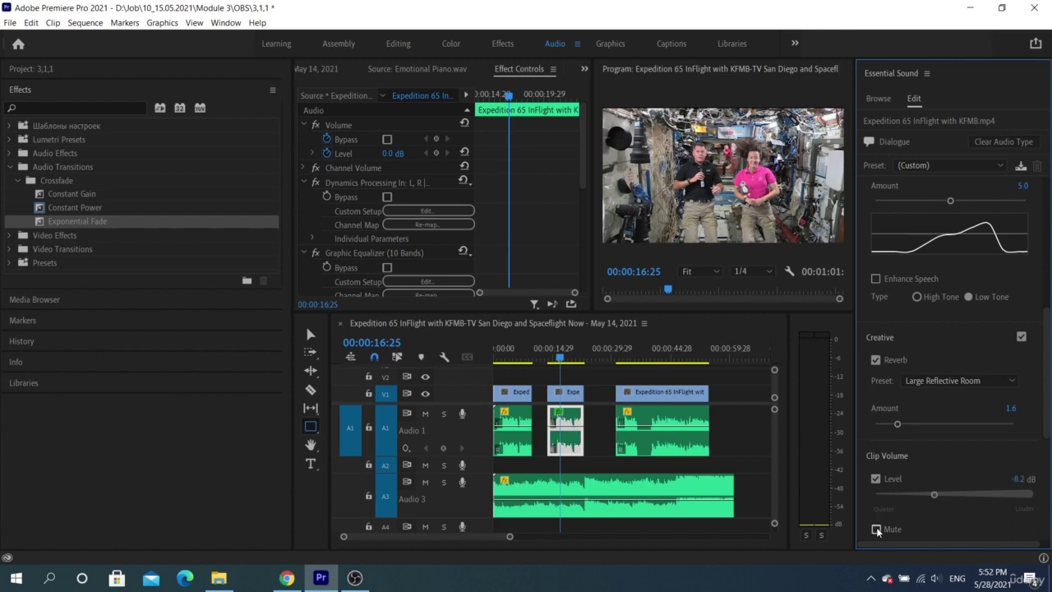
- Tag Emotional Piano.wav as Music in Essential Sound after trying SFX and Ambience
left_click(612, 495)
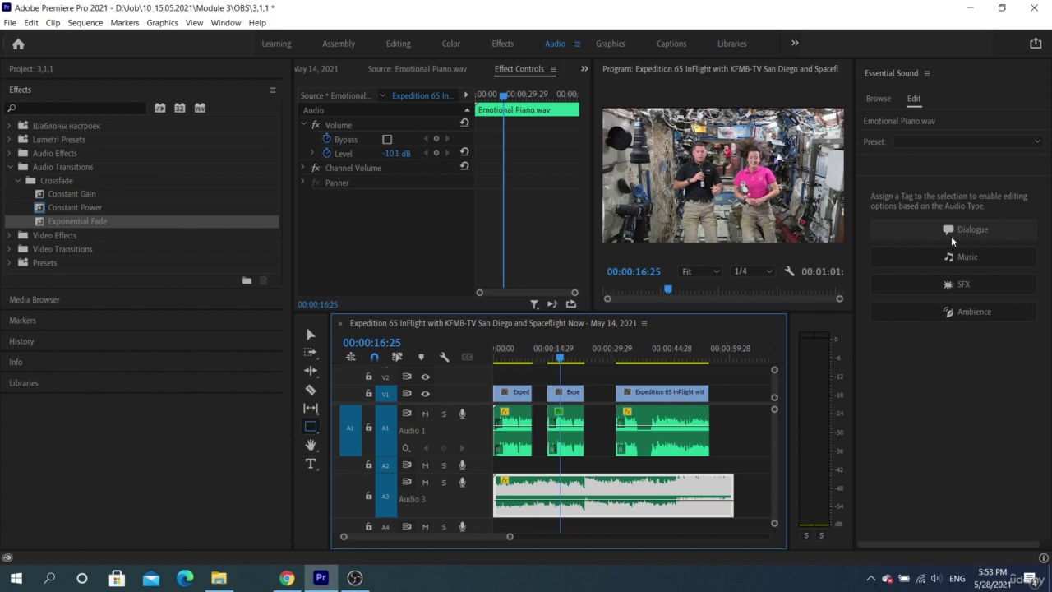
left_click(976, 280)
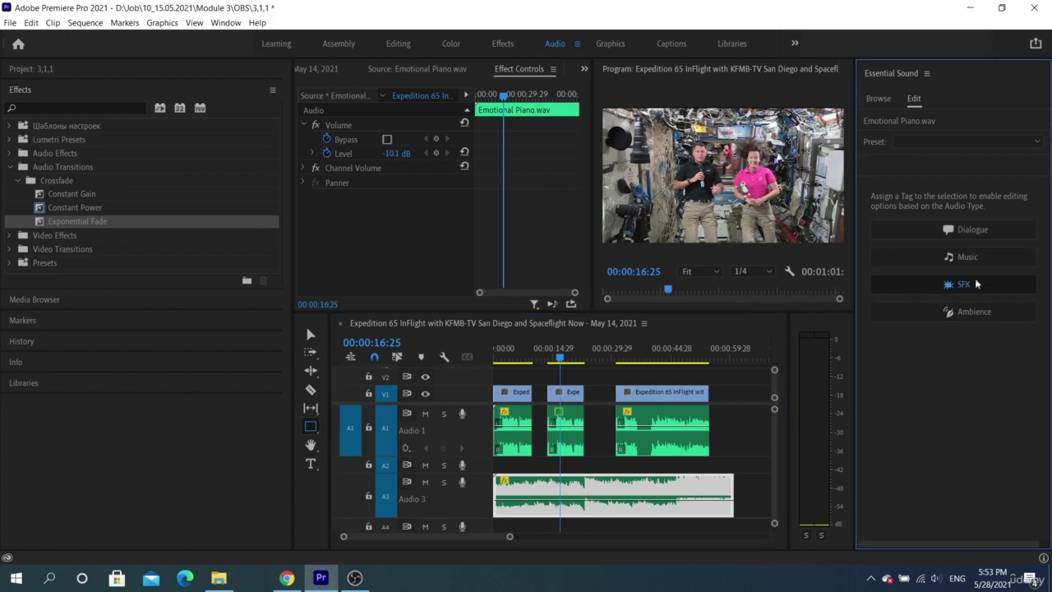
left_click(894, 218)
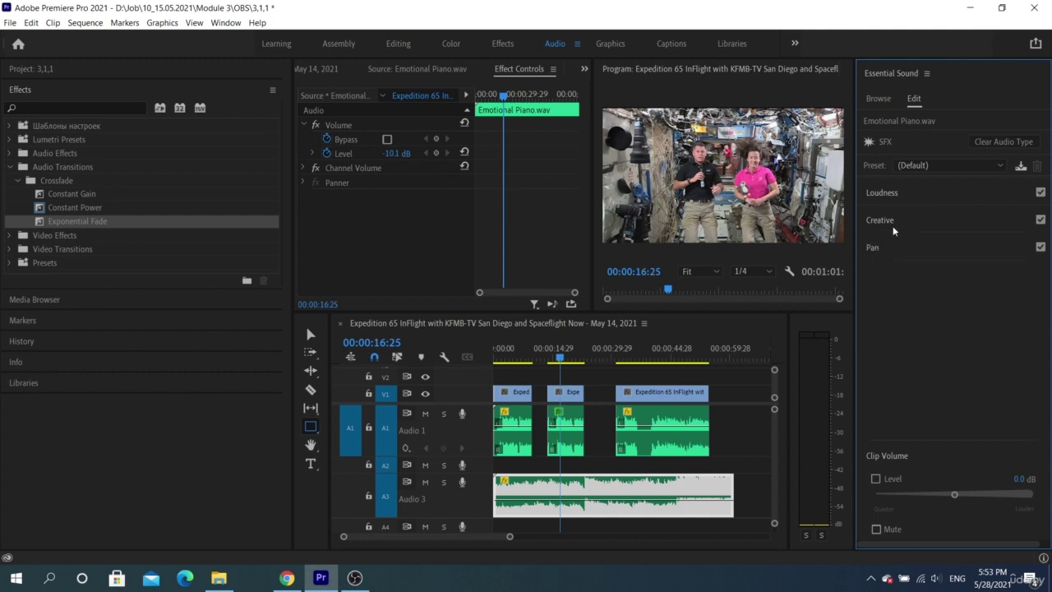
left_click(982, 141)
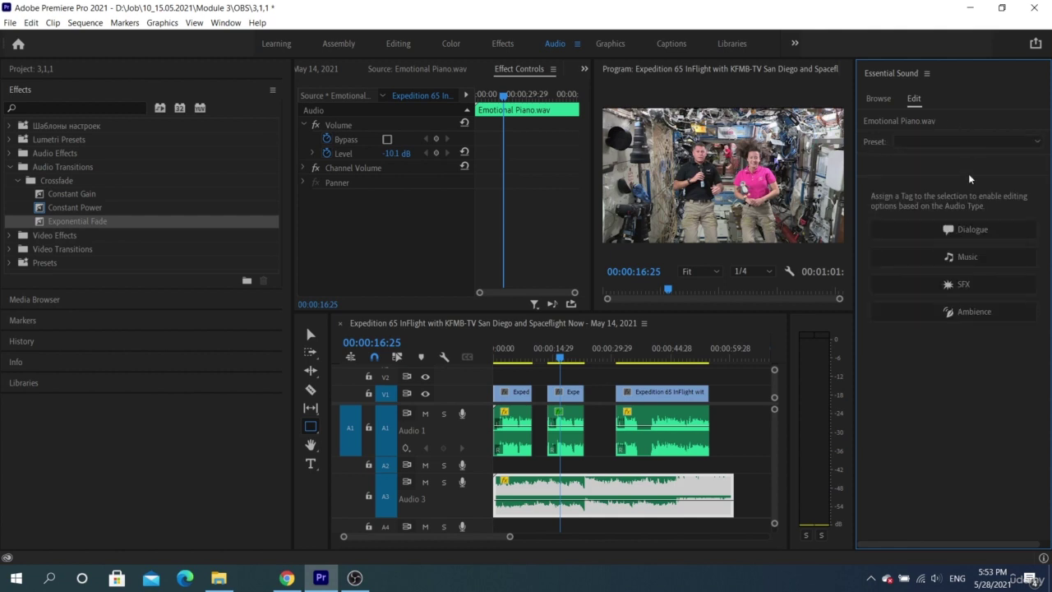
left_click(979, 307)
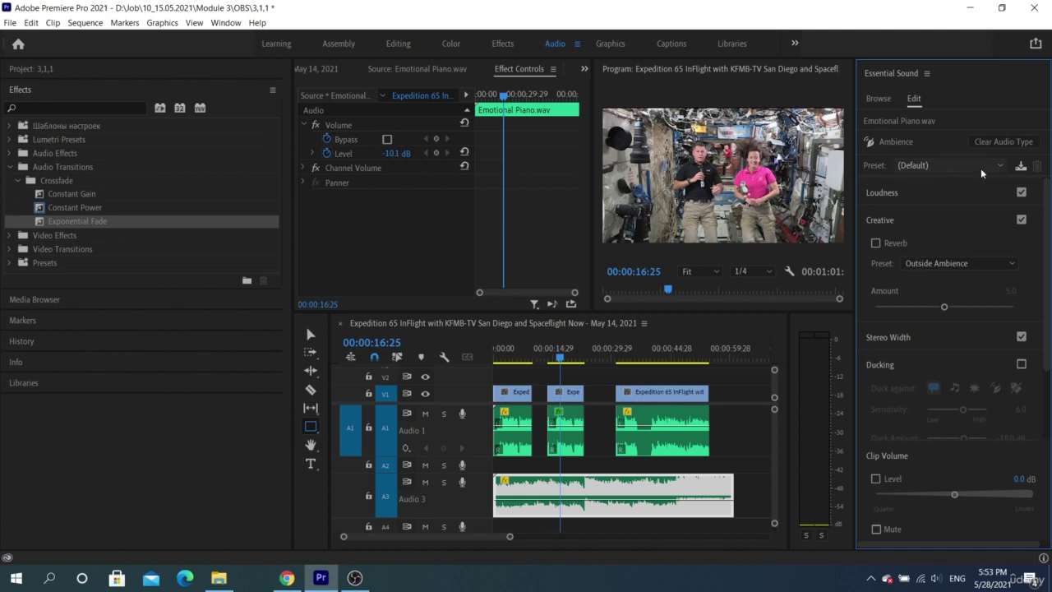
left_click(998, 142)
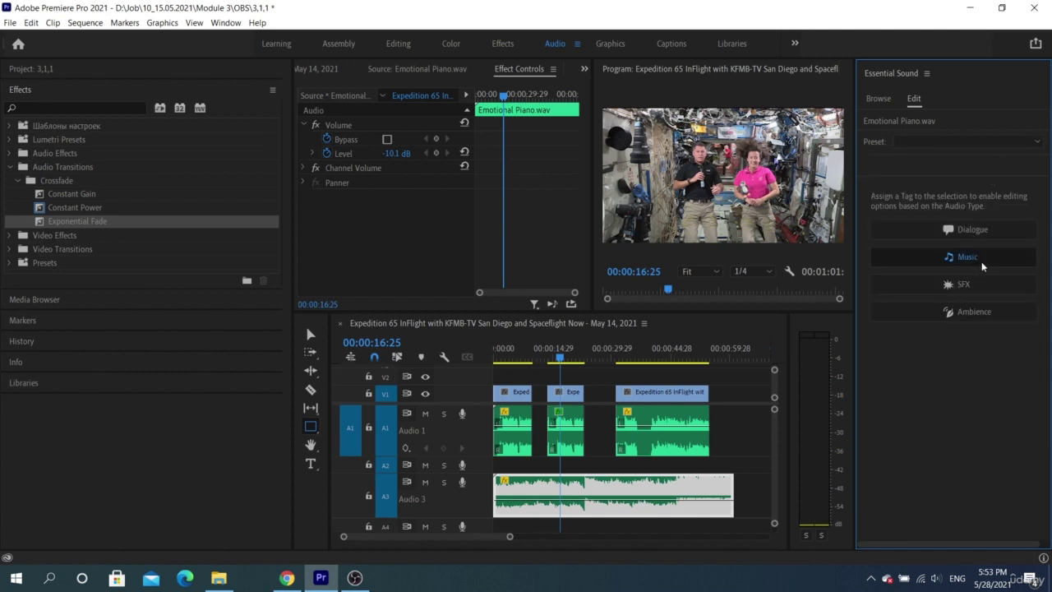
left_click(981, 261)
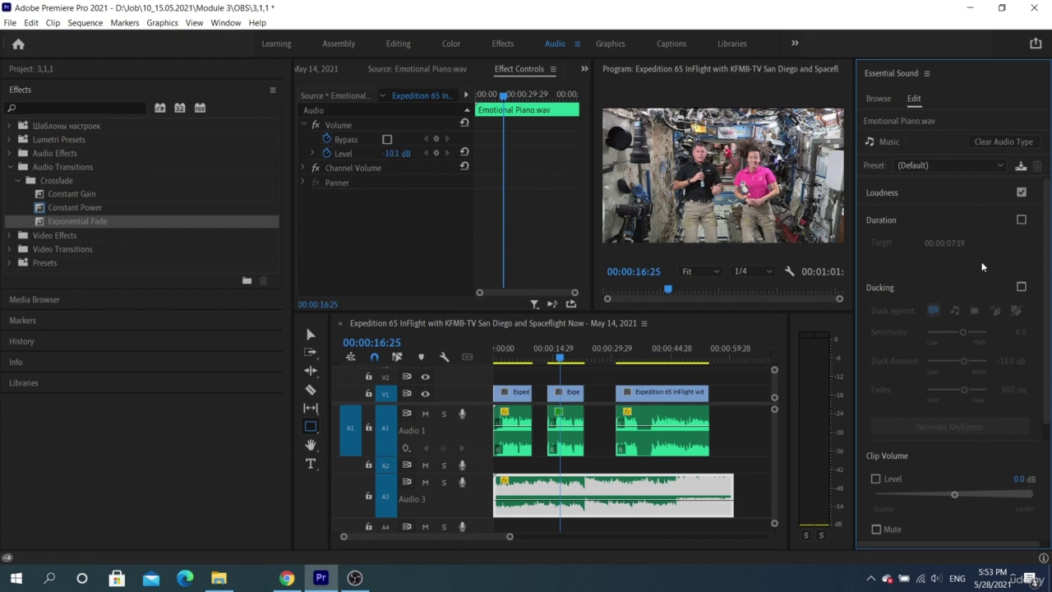
- Turn on ducking against Dialogue for the piano: sensitivity 6.0, -18.0 dB, 800 ms fades
left_click(956, 194)
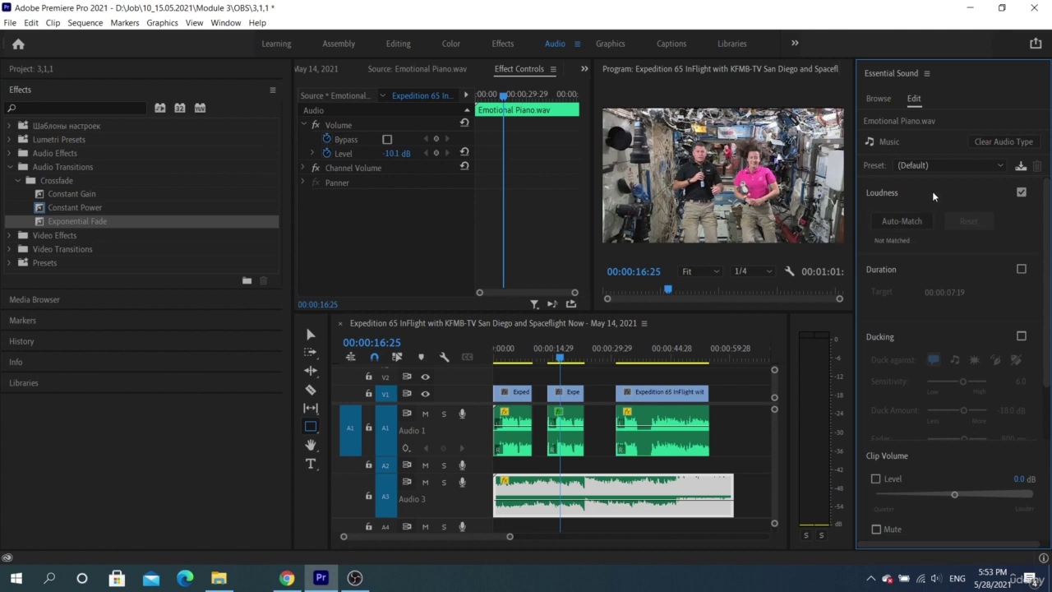
left_click(932, 190)
left_click(916, 223)
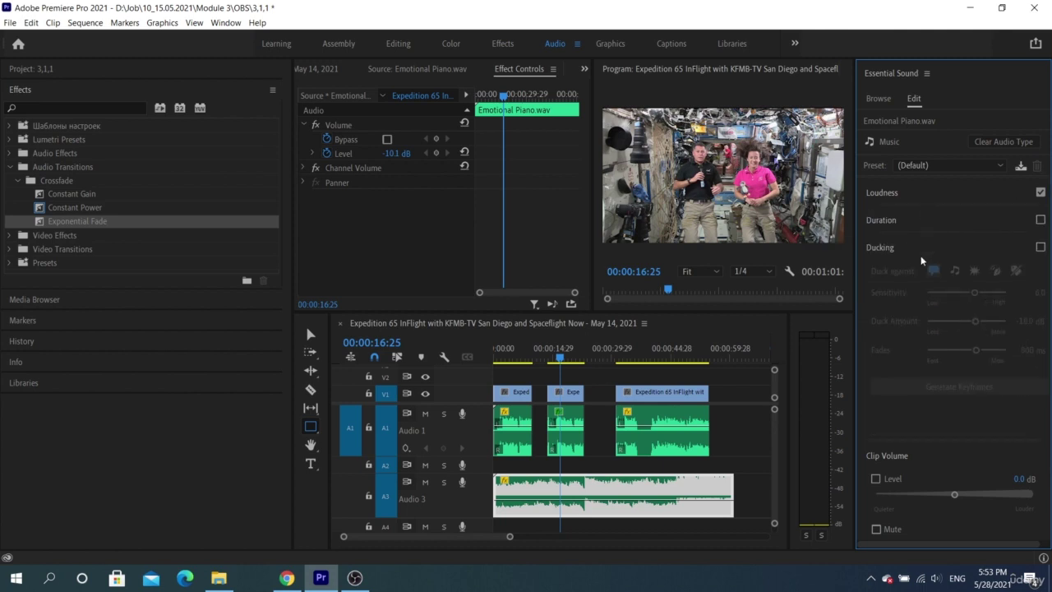
left_click(936, 218)
left_click(1040, 288)
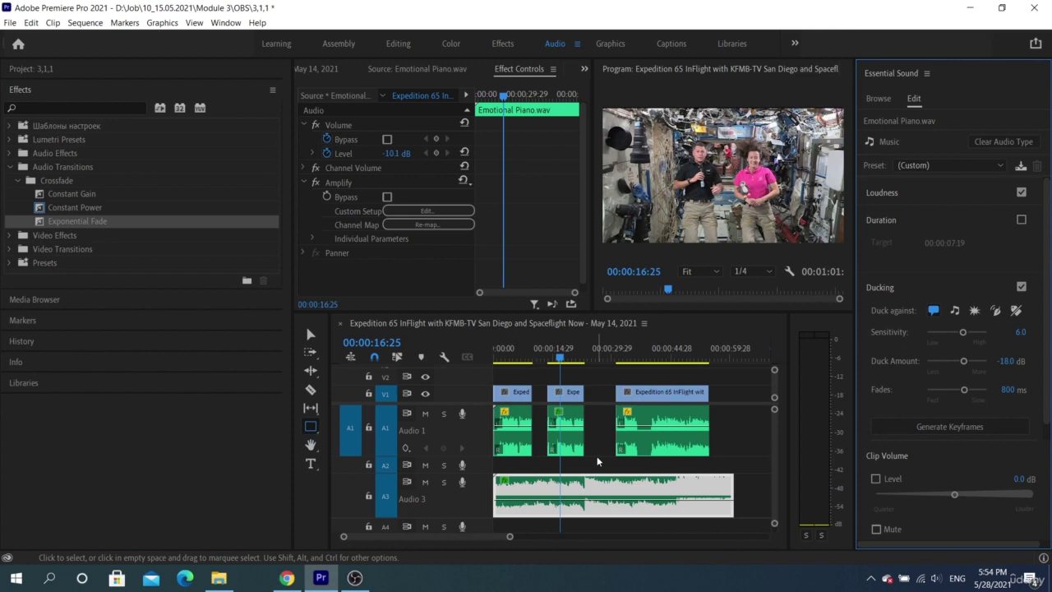
left_click(1021, 287)
left_click(1021, 287)
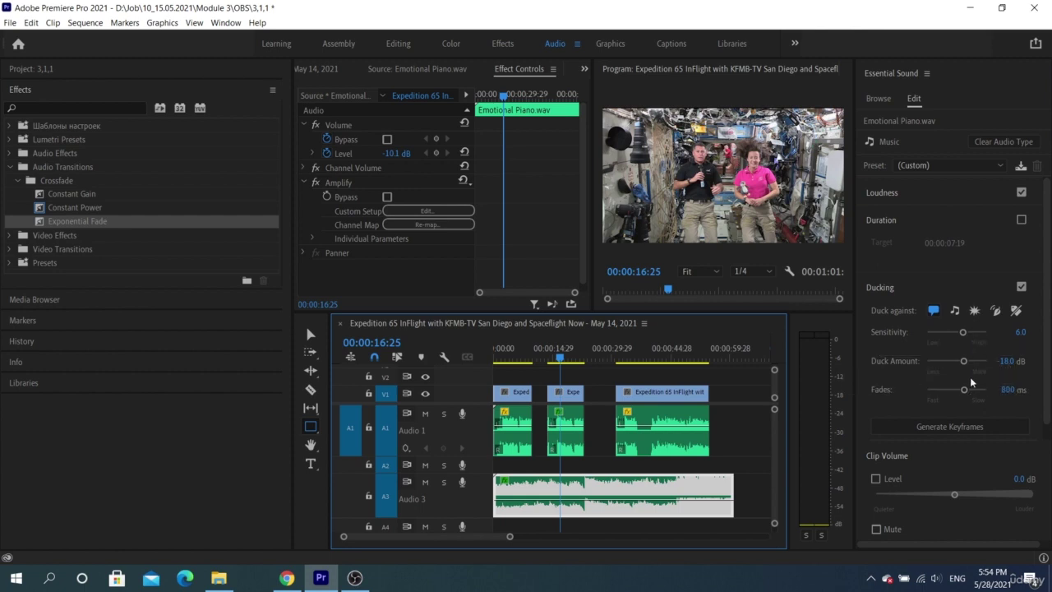
- Generate ducking keyframes on Emotional Piano.wav, inspect them on the timeline, and play the sequence
left_click_drag(963, 361, 965, 366)
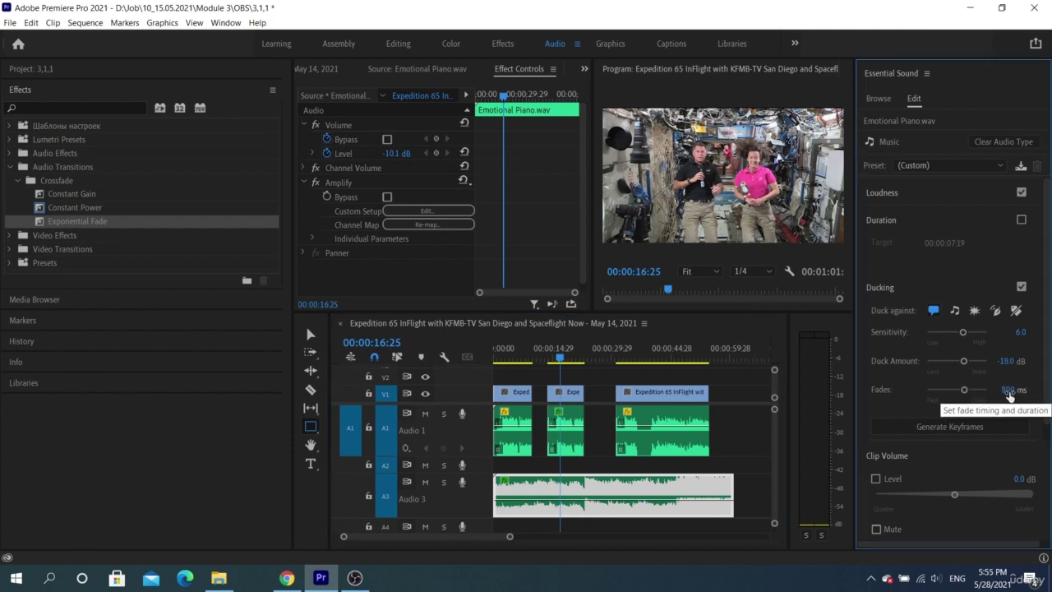
left_click(989, 427)
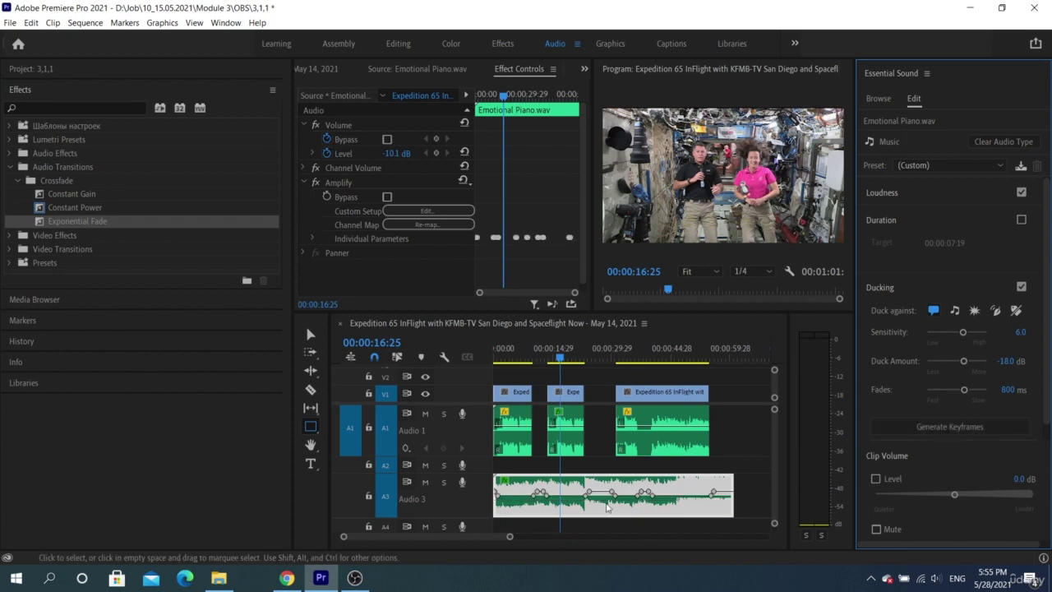
key("equal")
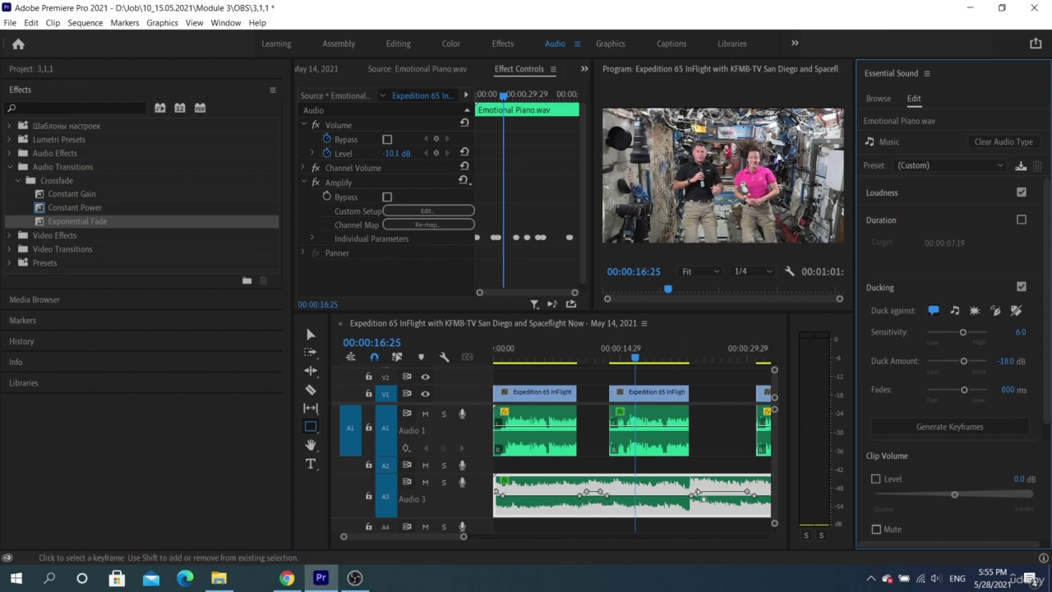
key("minus")
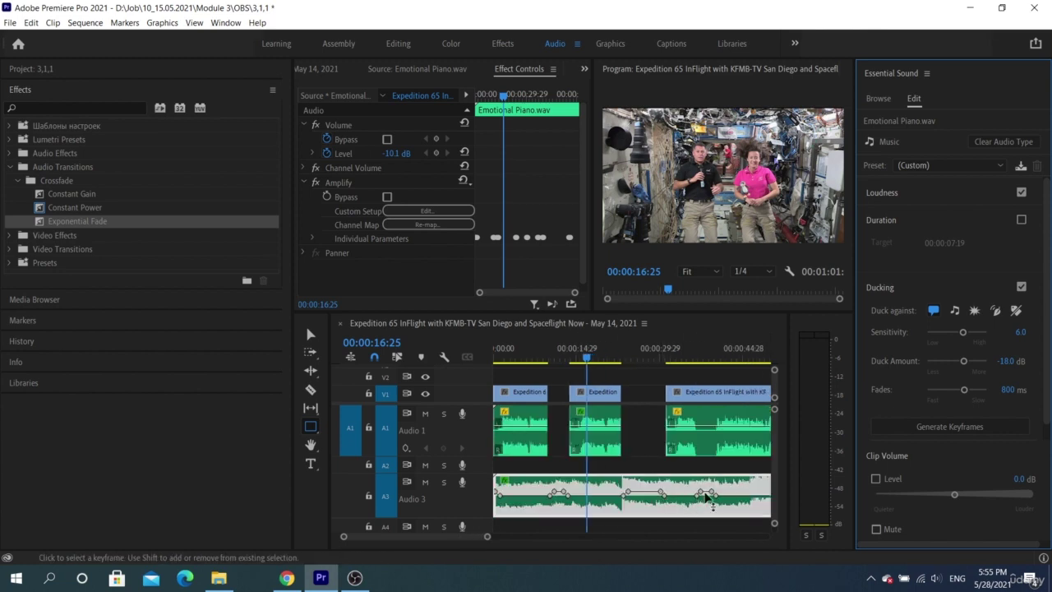
scroll(715, 496, "down", 2)
key("minus")
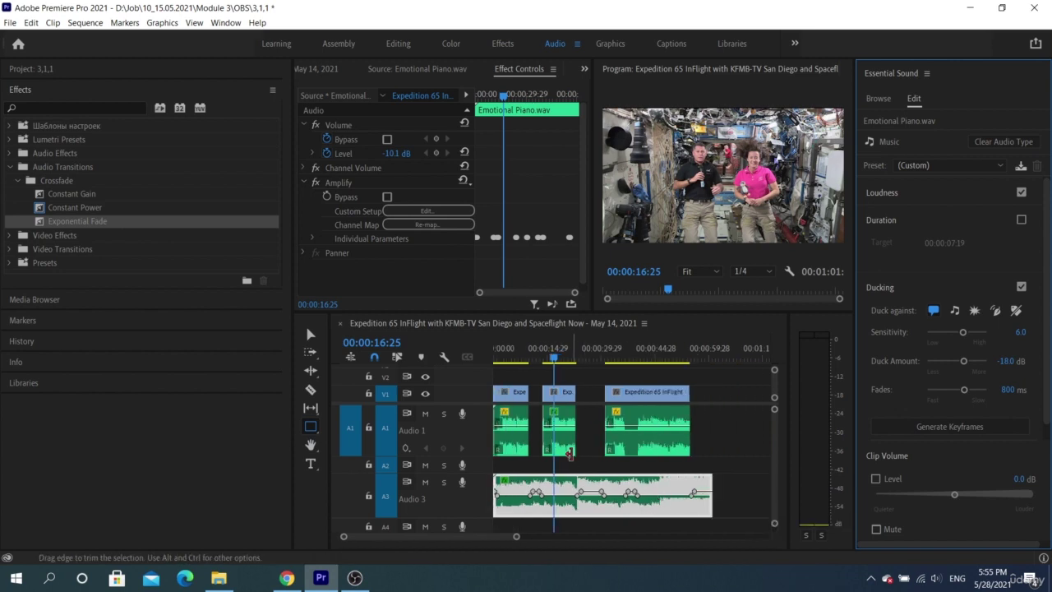
key("space")
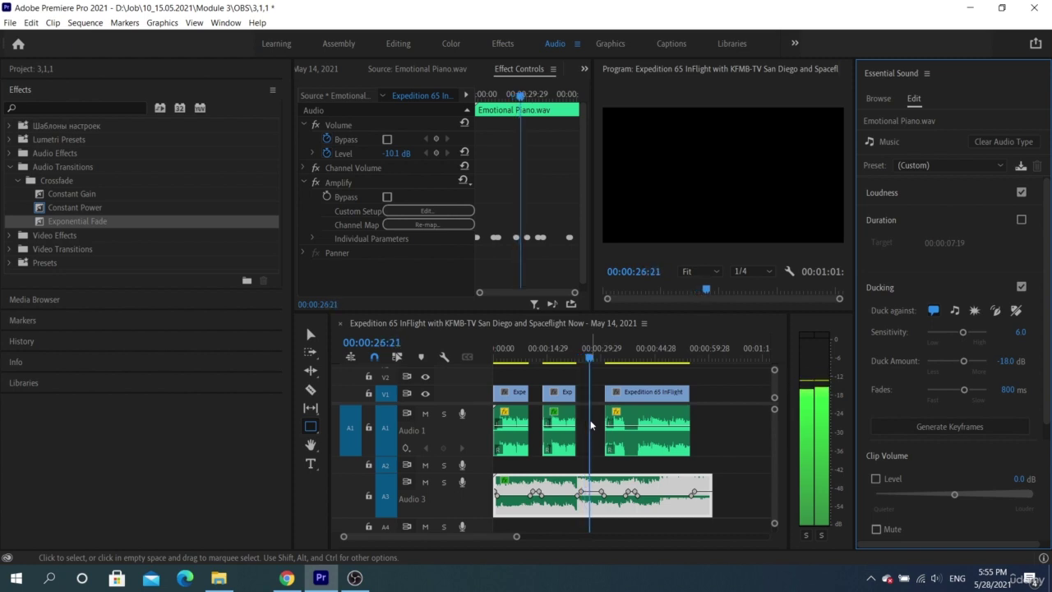
- Stop playback and shorten the ducking fades from 800 ms to 524 ms
key("space")
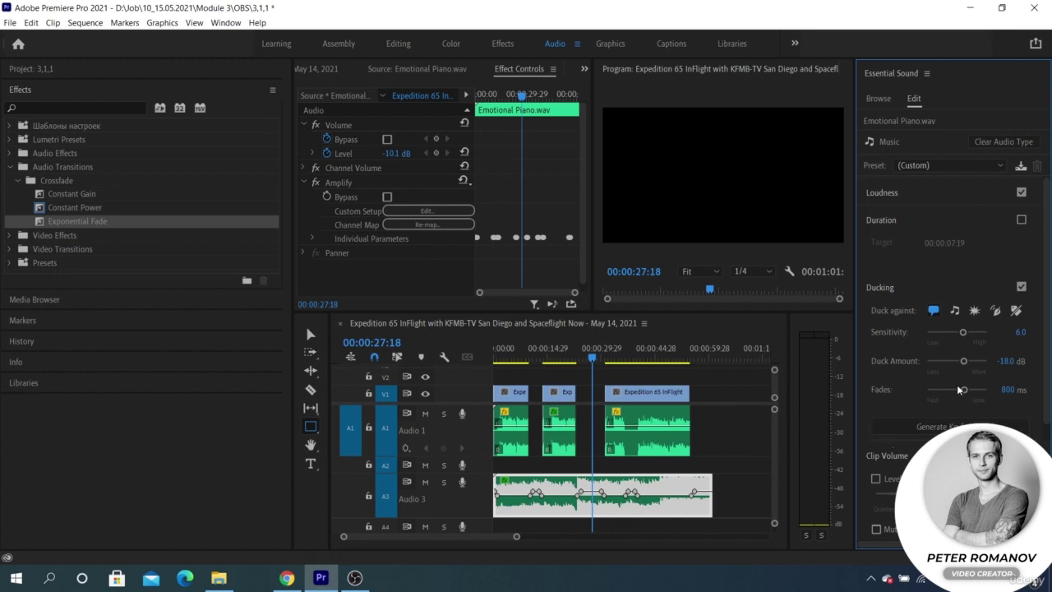
left_click_drag(966, 392, 955, 394)
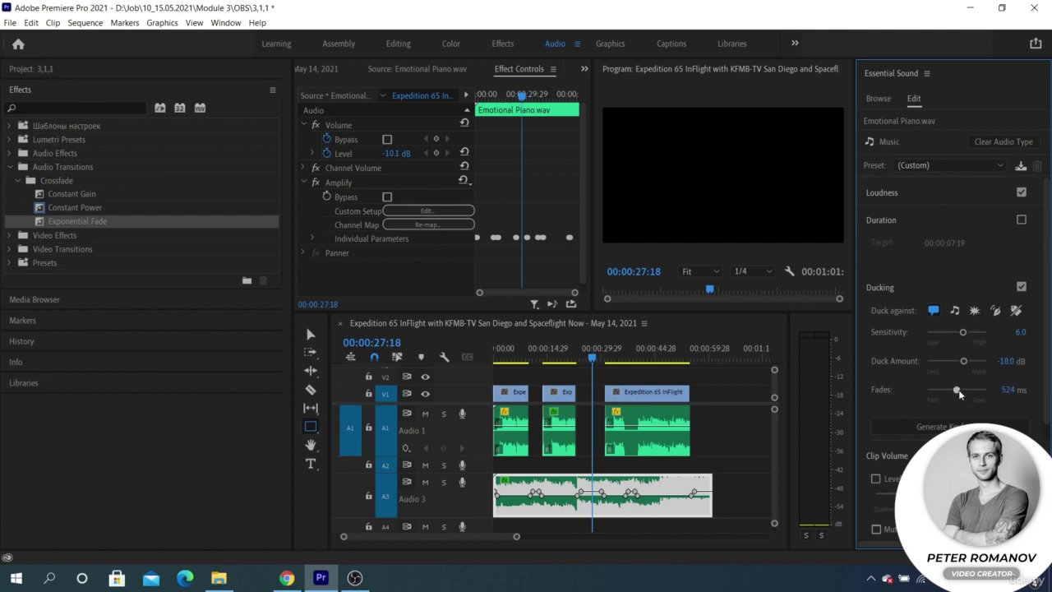